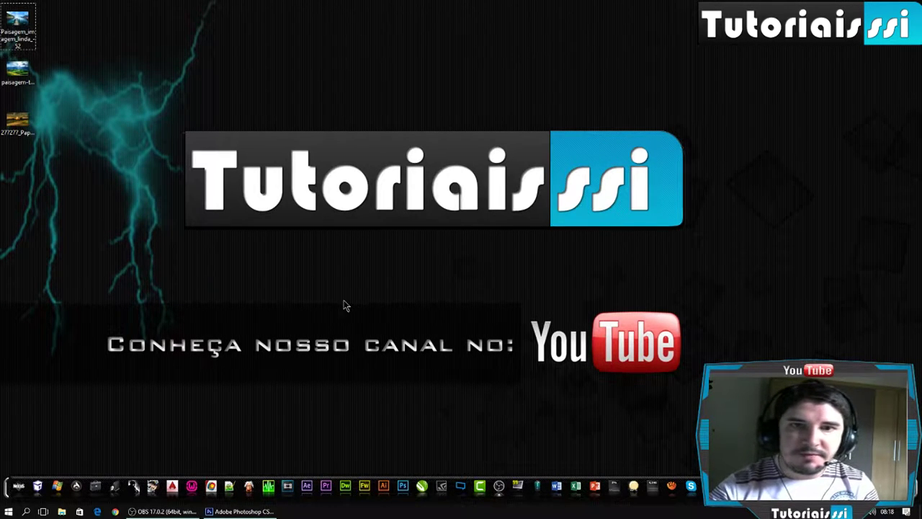
Bring the already running Photoshop CS6 window to the front from the taskbar.
click(252, 511)
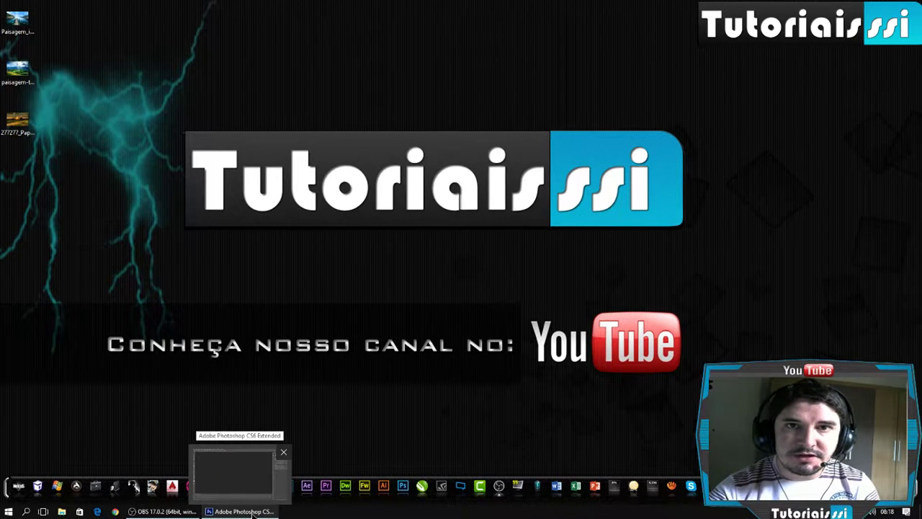
click(253, 512)
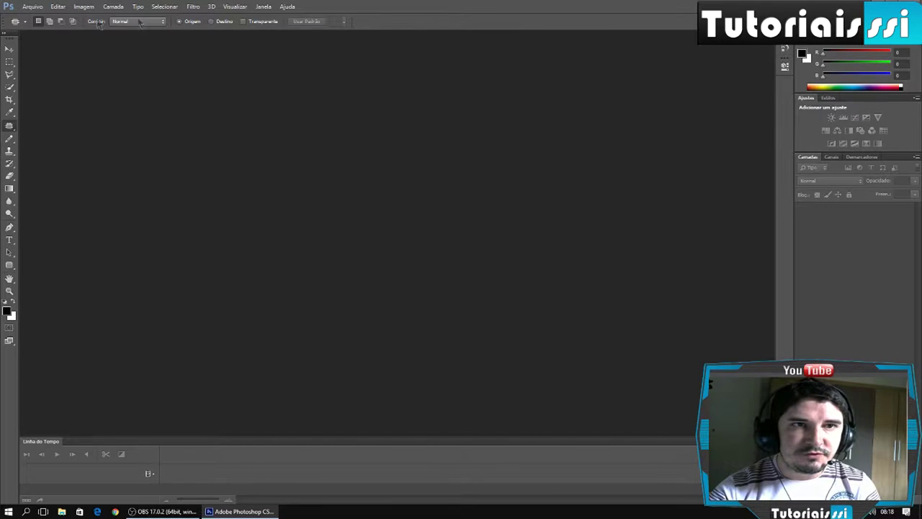
Open Paisagem_imagem_linda_-52.jpg from the Área de Trabalho folder.
click(32, 7)
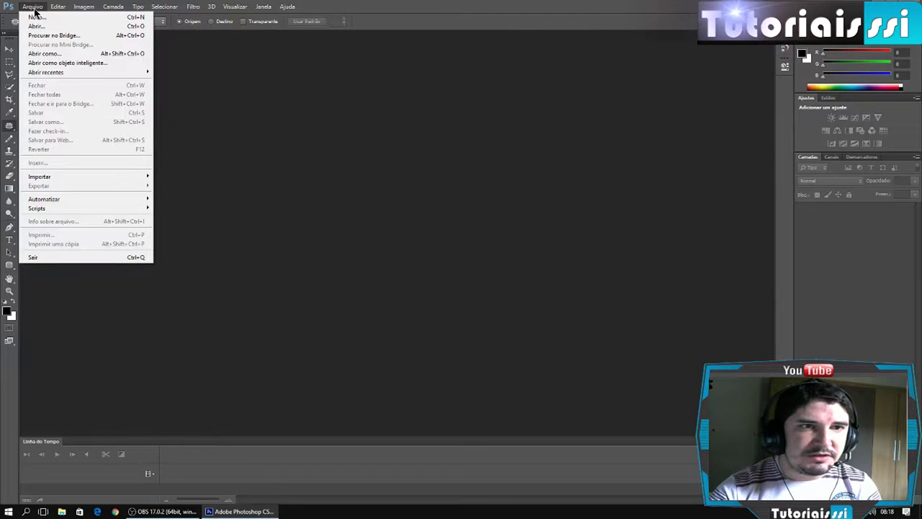
key(Right)
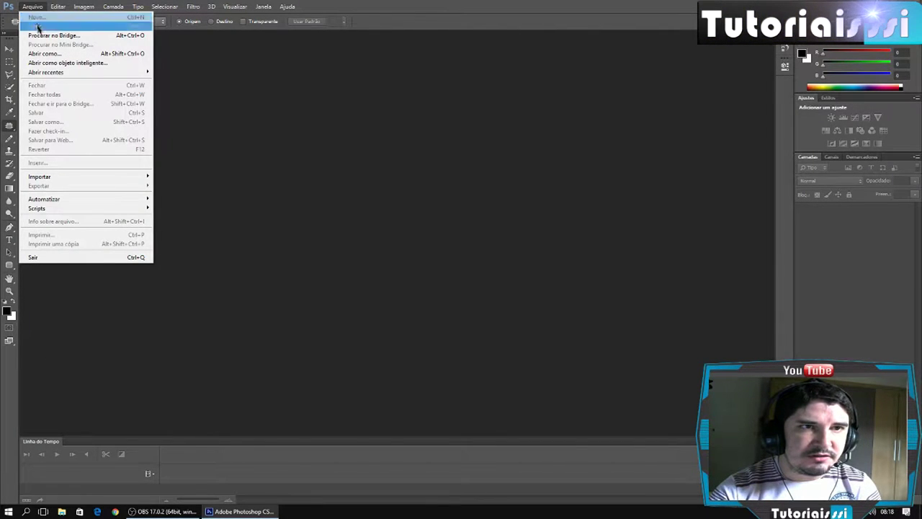
click(38, 28)
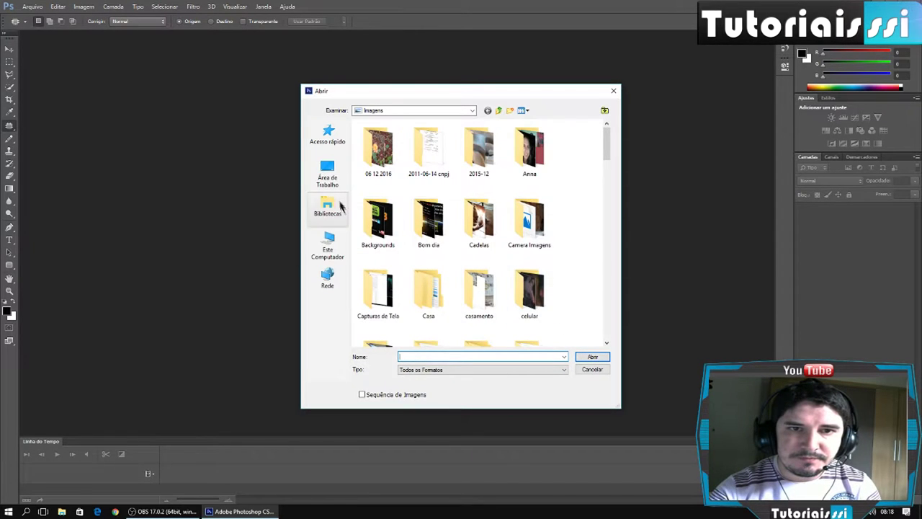
click(328, 180)
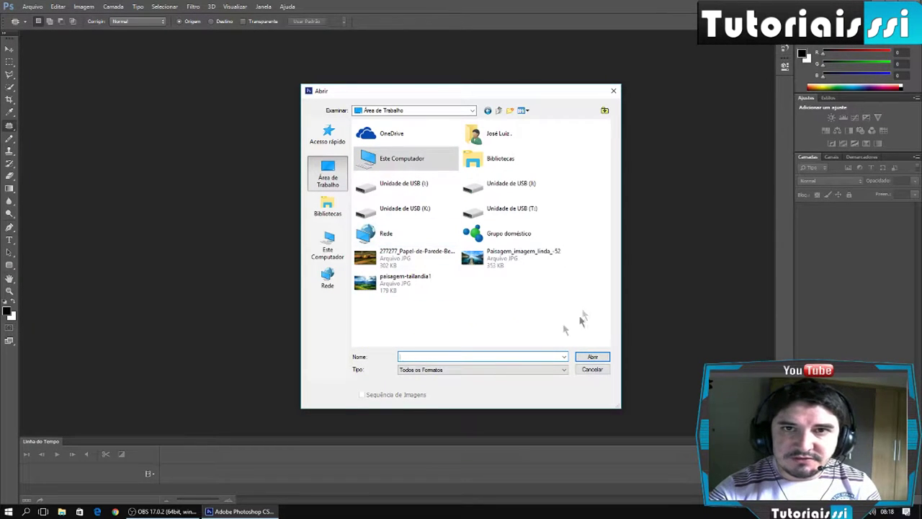
click(483, 269)
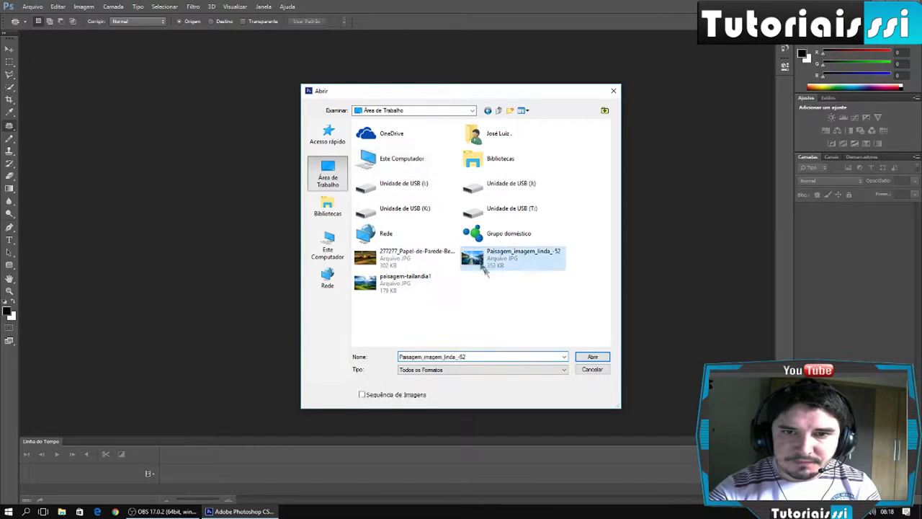
click(593, 359)
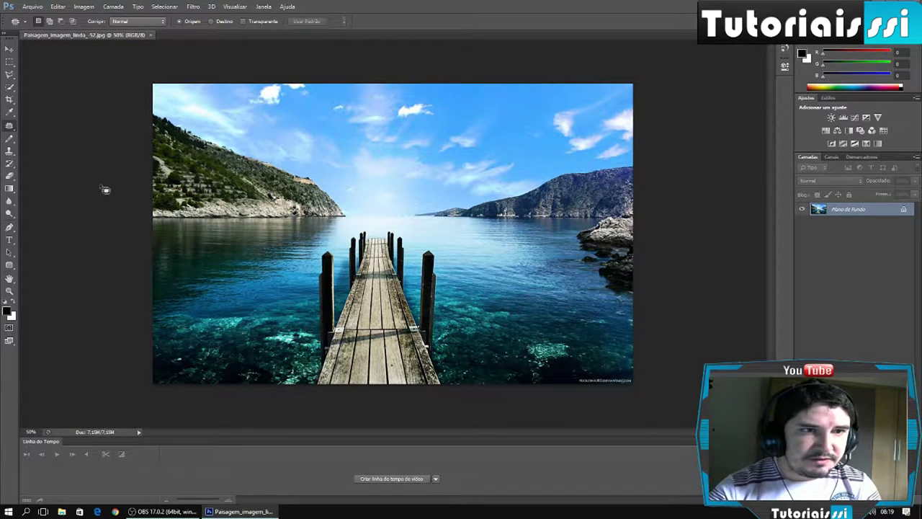
Crop the photo to a near-square area around the wooden pier and turquoise water.
click(10, 100)
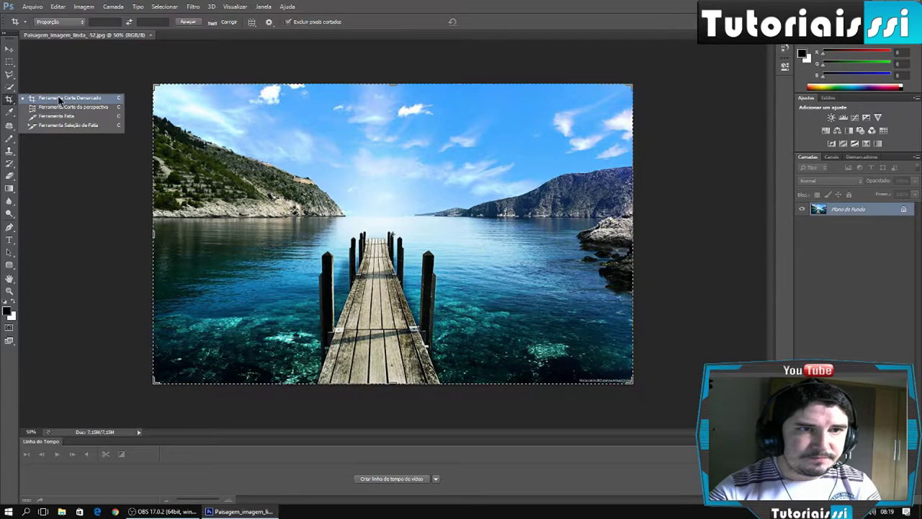
click(60, 98)
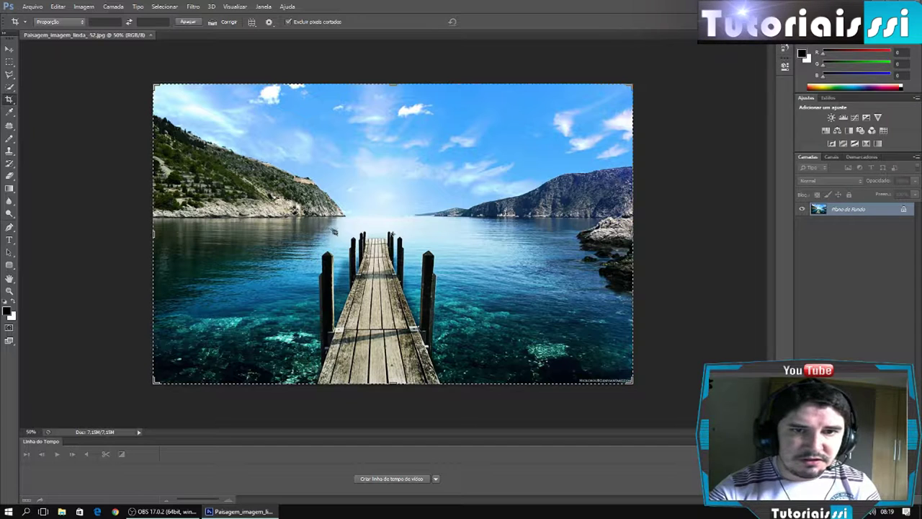
mouse_move(280, 183)
mouse_down()
mouse_move(430, 353)
mouse_move(492, 364)
mouse_move(490, 395)
mouse_move(478, 397)
mouse_move(493, 402)
mouse_move(488, 396)
mouse_up()
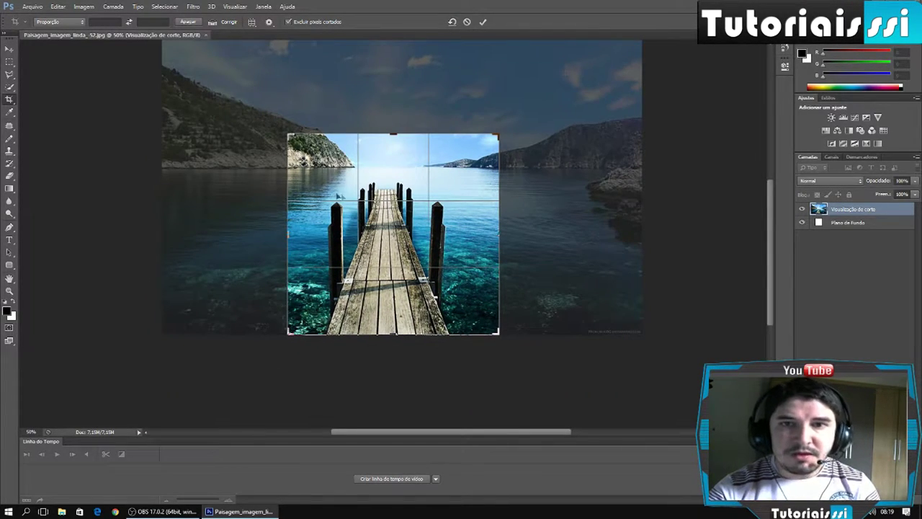
mouse_move(500, 134)
mouse_down()
mouse_move(541, 78)
mouse_move(546, 92)
mouse_move(466, 163)
mouse_move(495, 146)
mouse_up()
mouse_move(394, 144)
mouse_down()
mouse_move(395, 117)
mouse_move(395, 148)
mouse_up()
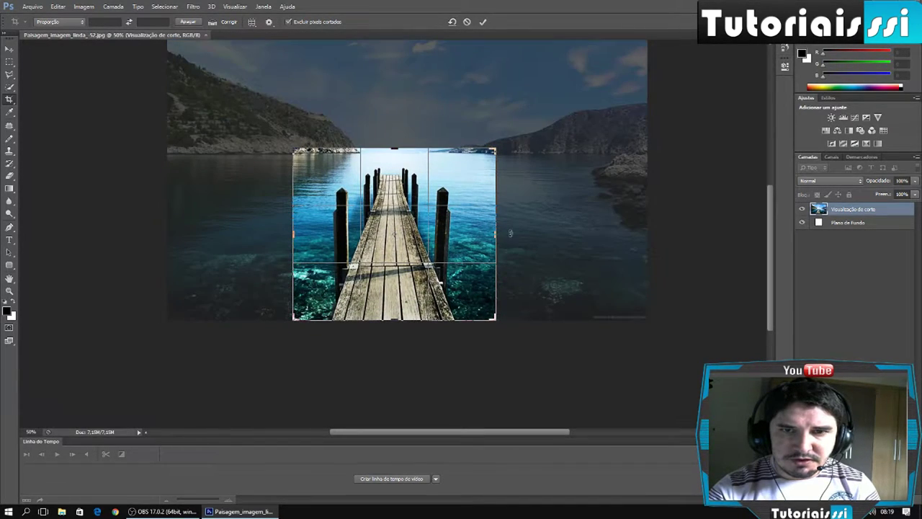
drag(497, 234, 497, 234)
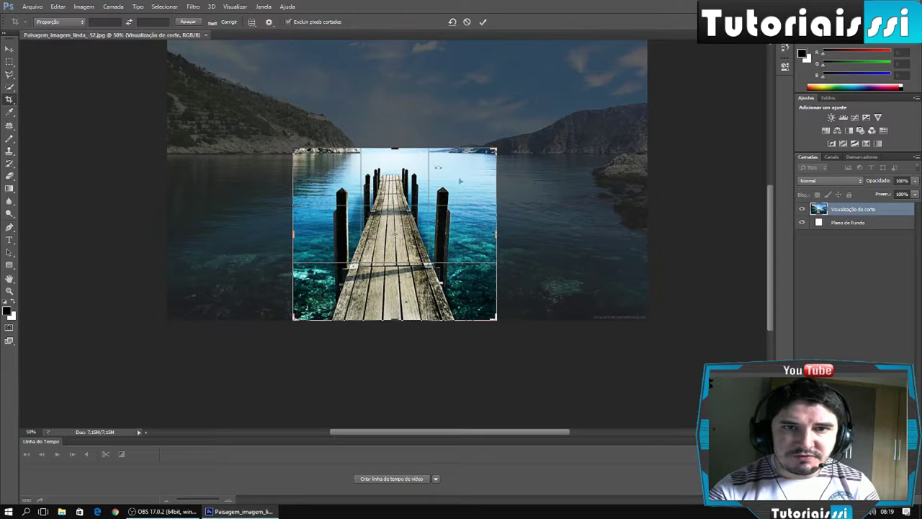
double_click(404, 205)
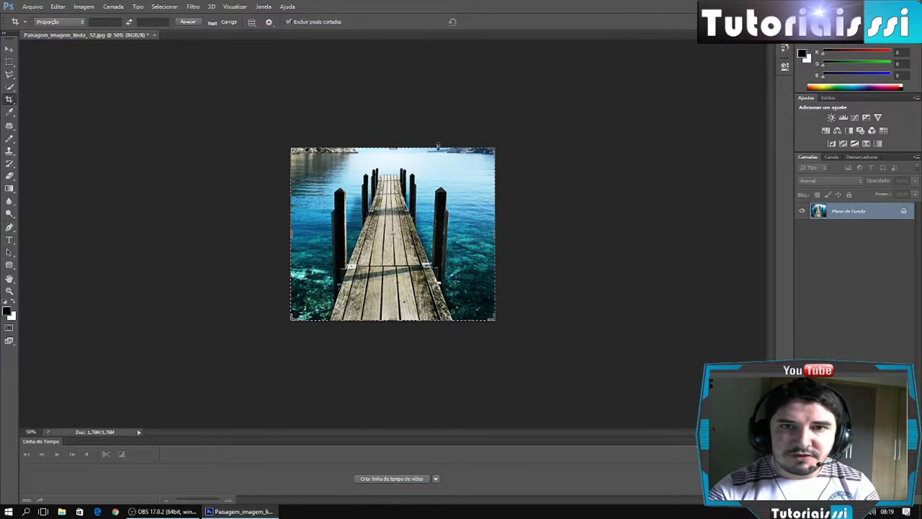
Save the crop as JPEG Paisagem_imagem_linda_-522 on the desktop, then close the document.
click(33, 6)
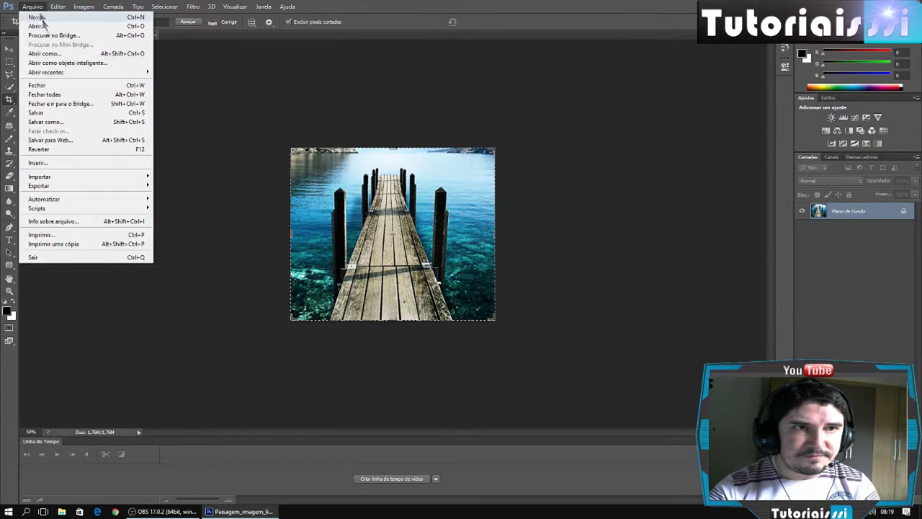
click(47, 122)
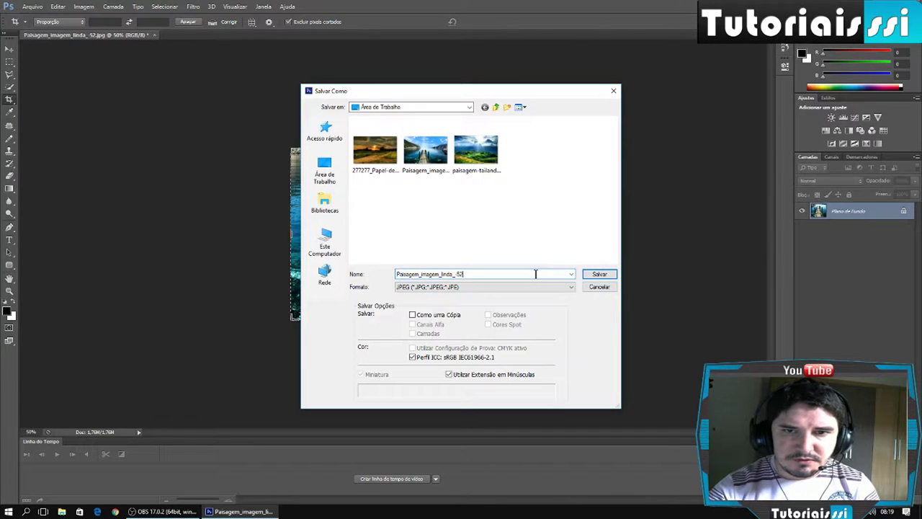
click(601, 276)
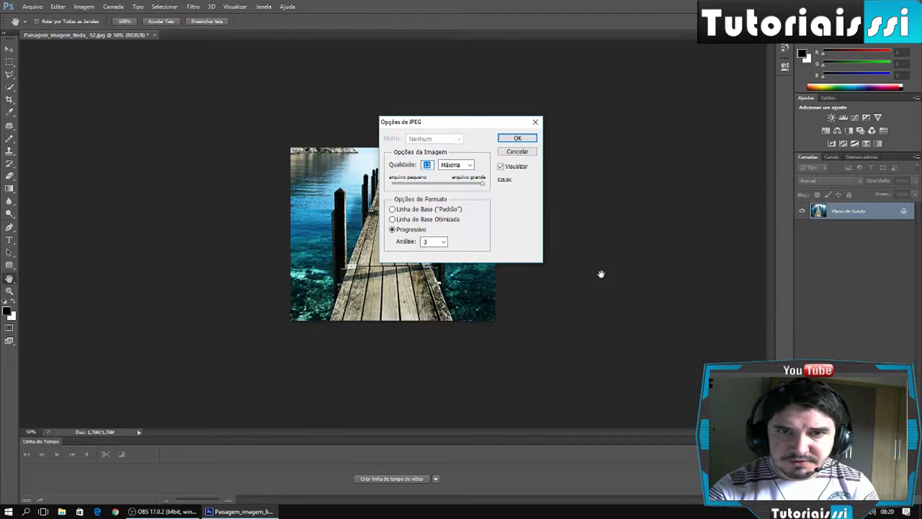
click(518, 139)
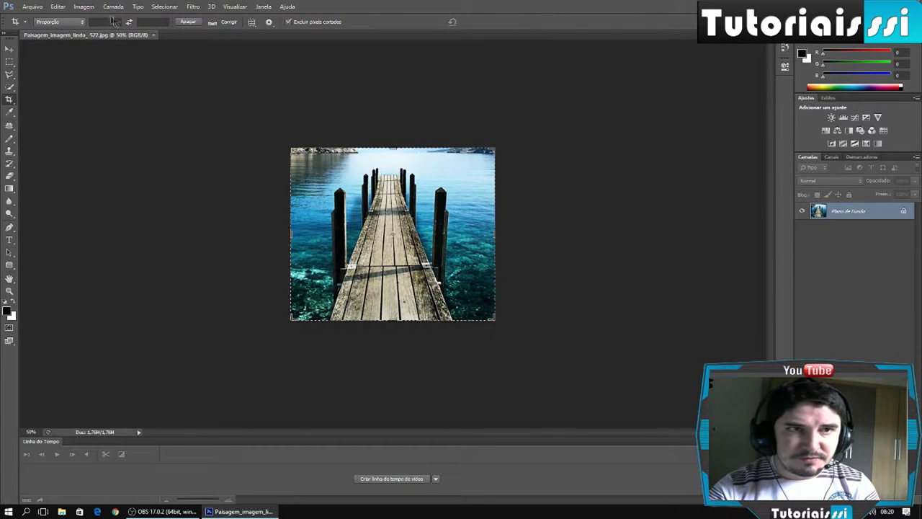
click(153, 36)
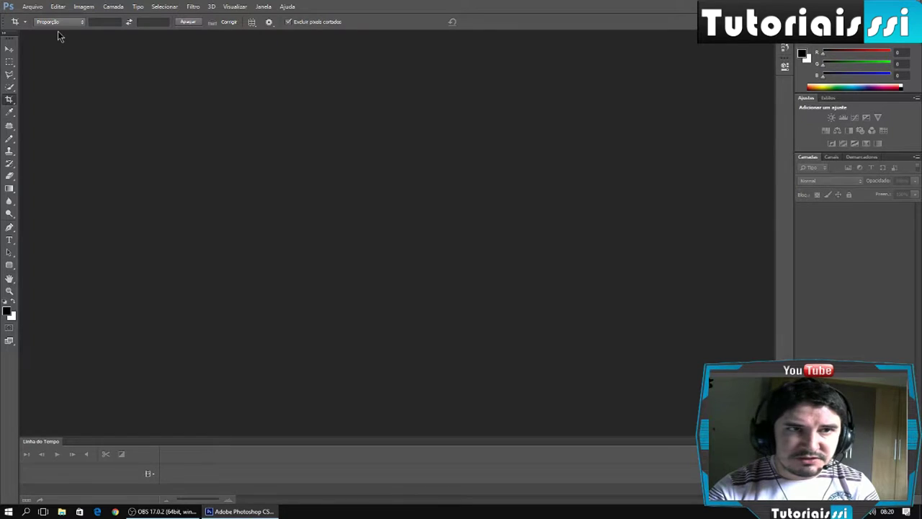
Open the sunset wallpaper 277277_Papel-de-Parede-Bela-Paisagem-de-Campo_1680x1050.jpg.
click(33, 6)
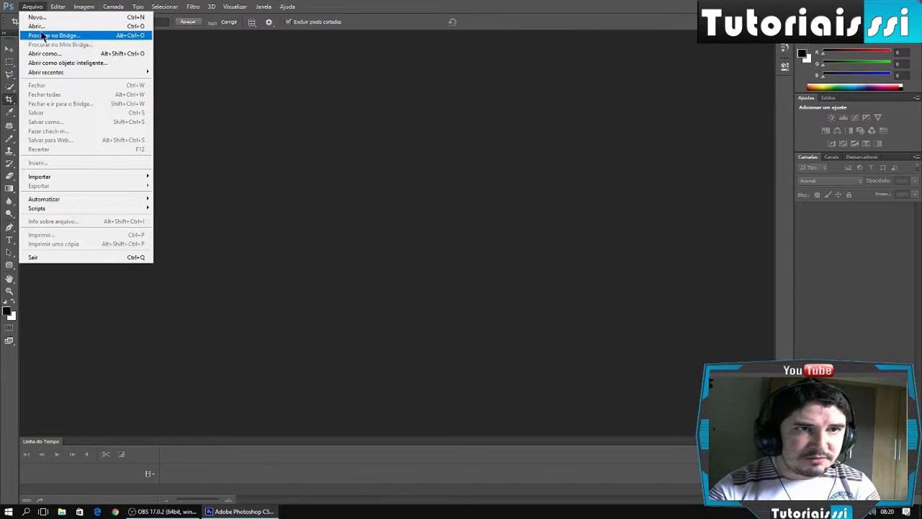
click(36, 26)
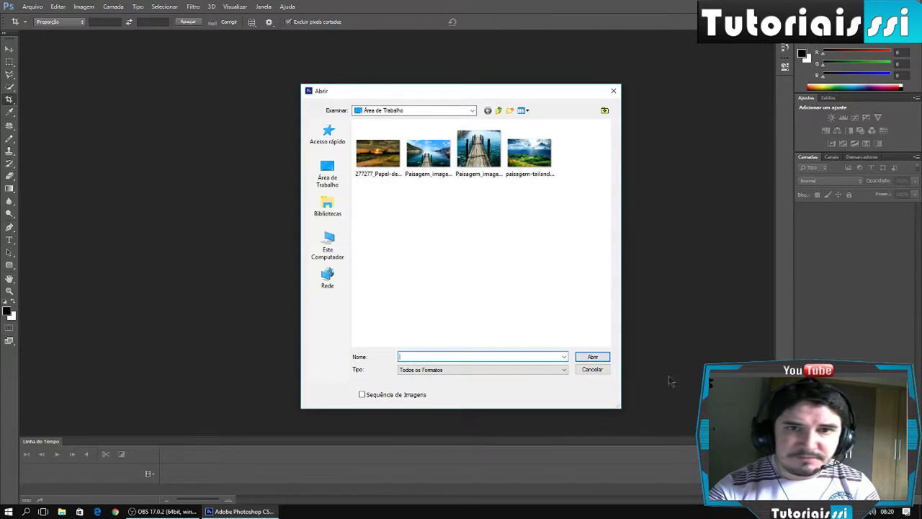
click(386, 164)
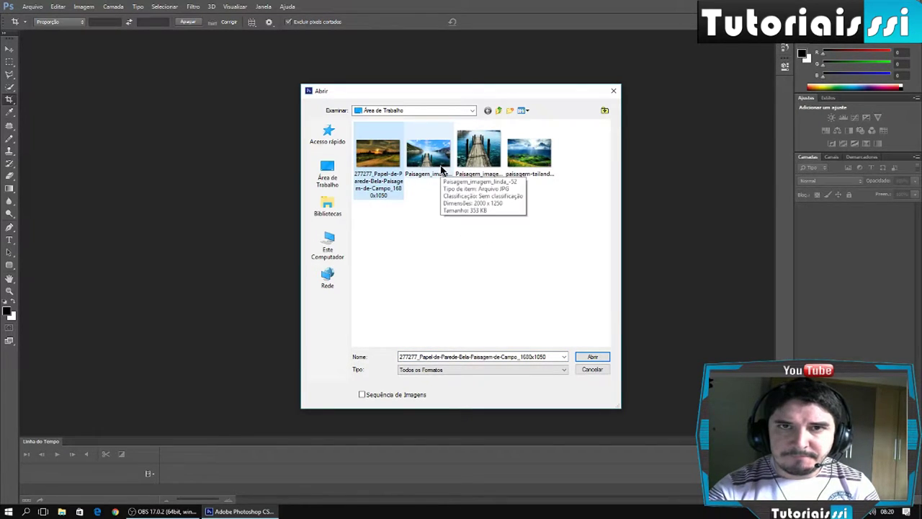
click(593, 357)
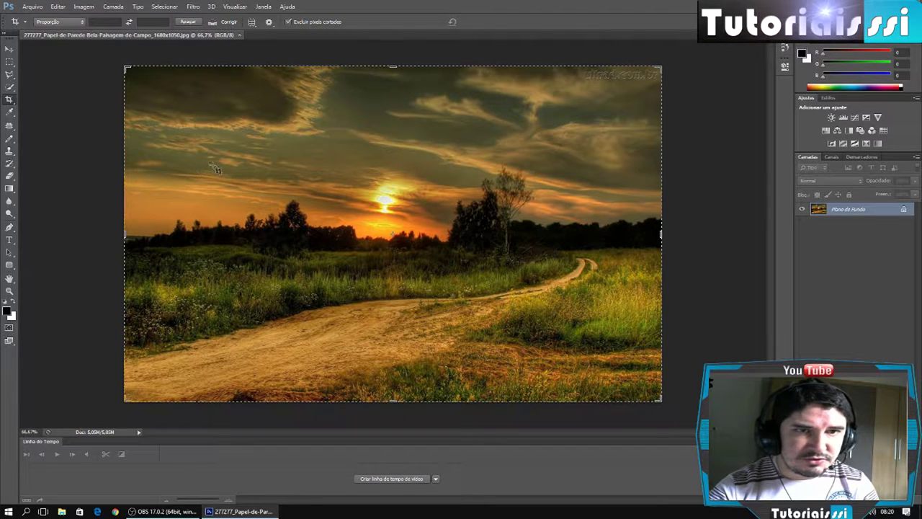
Crop it to the sunset, treeline and winding dirt road.
mouse_move(191, 92)
mouse_down()
mouse_move(497, 294)
mouse_move(587, 308)
mouse_move(598, 329)
mouse_up()
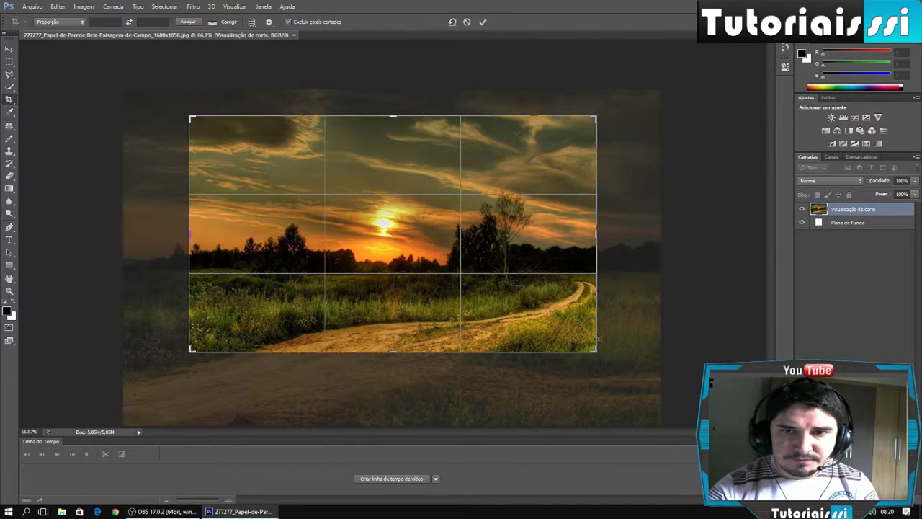
mouse_move(595, 350)
mouse_down()
mouse_move(531, 309)
mouse_move(609, 351)
mouse_up()
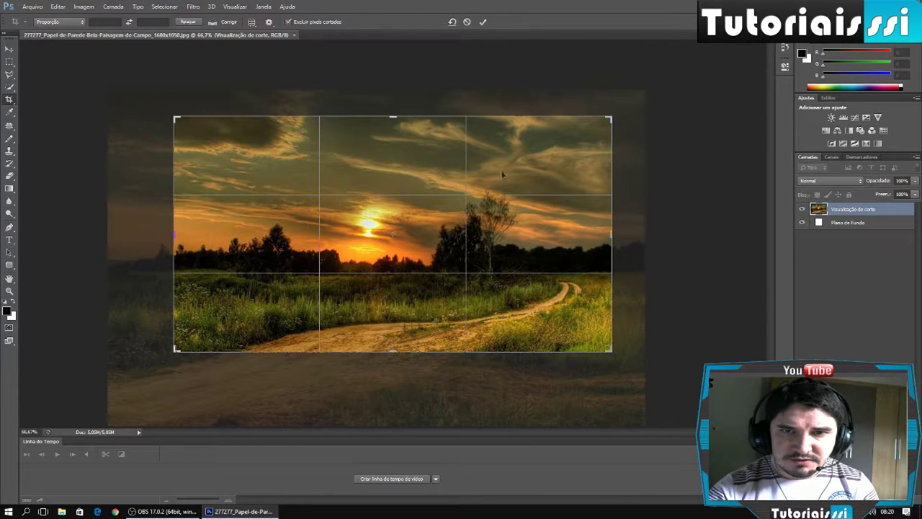
key(Return)
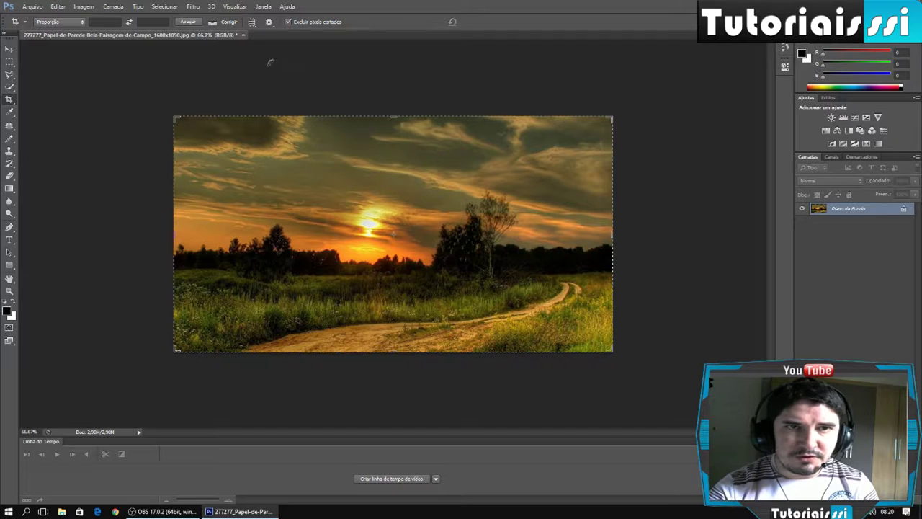
Overwrite the original file with the cropped sunset as a maximum-quality JPEG, then close it.
click(32, 7)
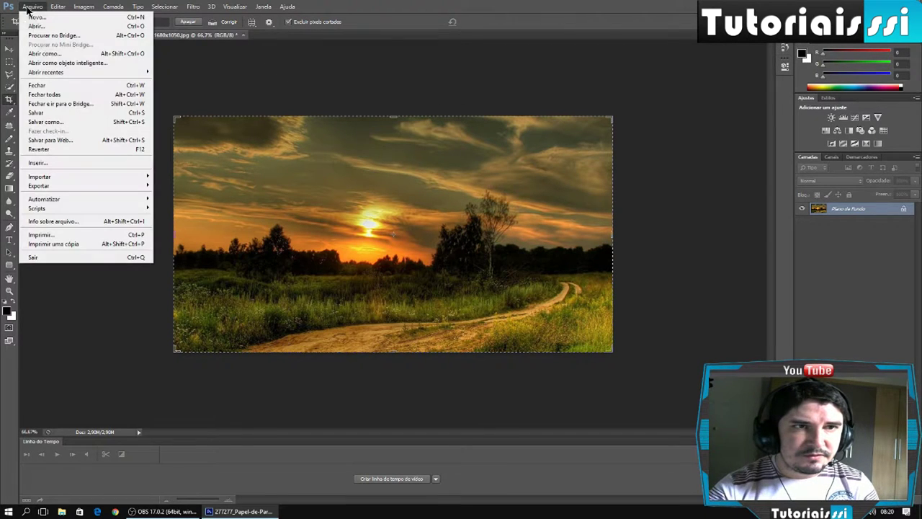
click(45, 122)
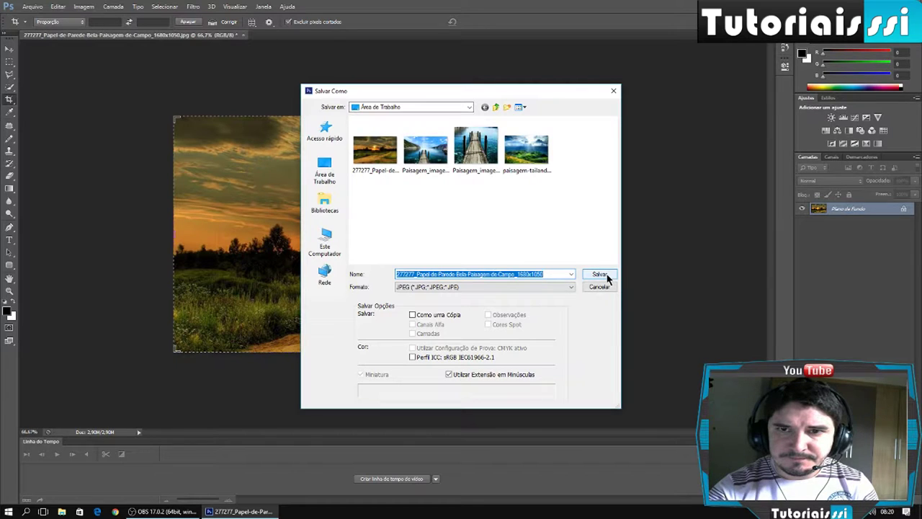
click(600, 275)
click(447, 193)
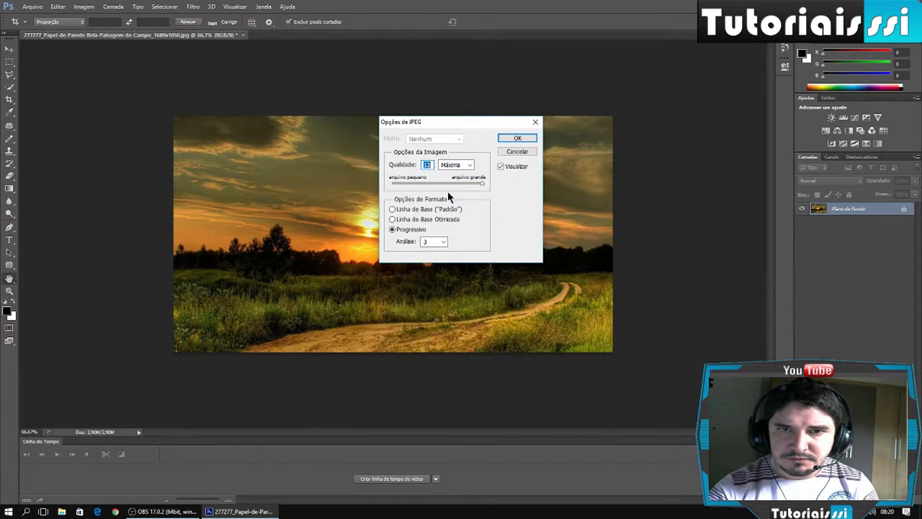
click(513, 138)
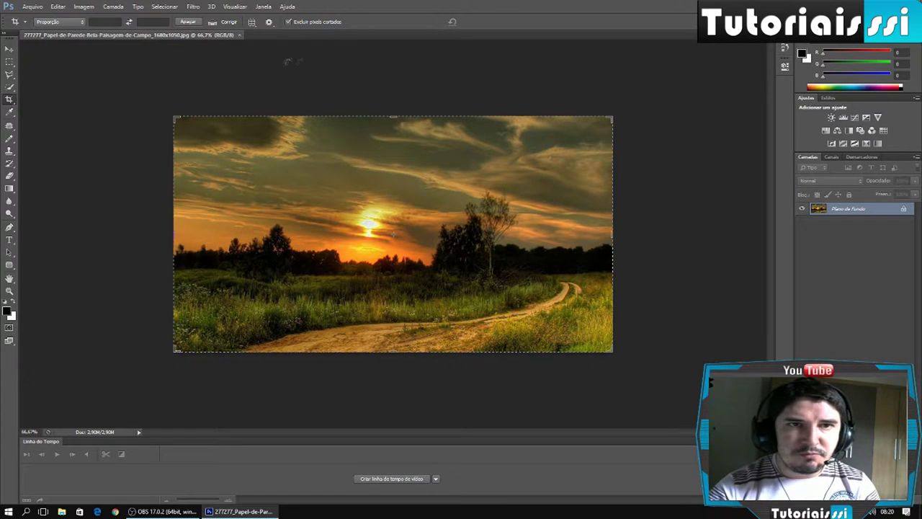
click(239, 35)
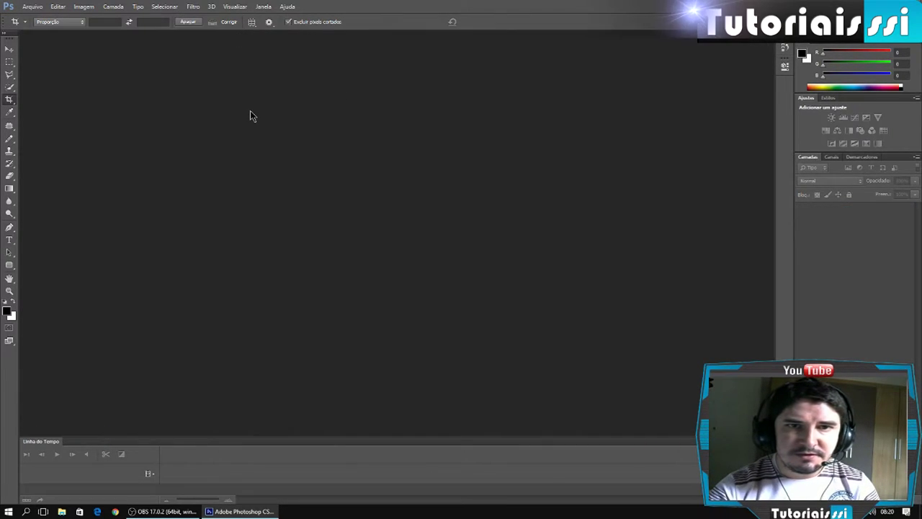
click(34, 7)
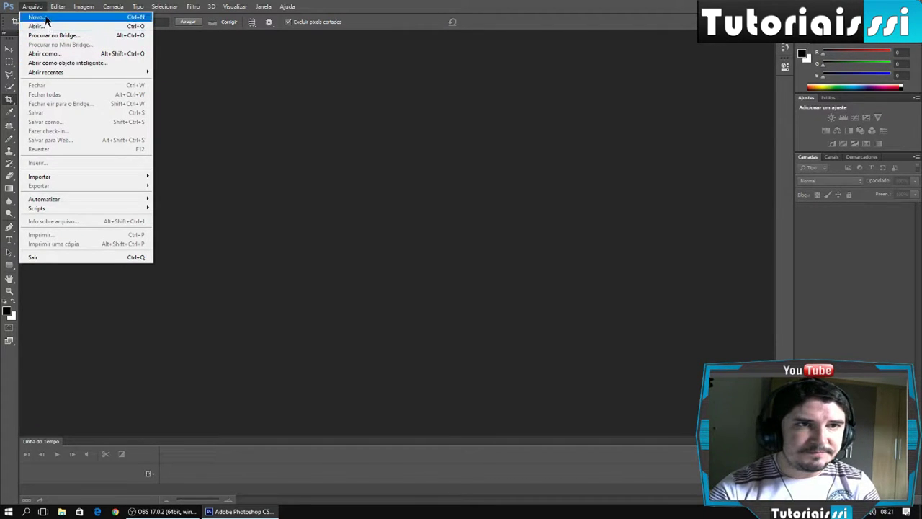
Reopen the uncropped pier photo Paisagem_imagem_linda_-52.jpg from the desktop.
click(43, 26)
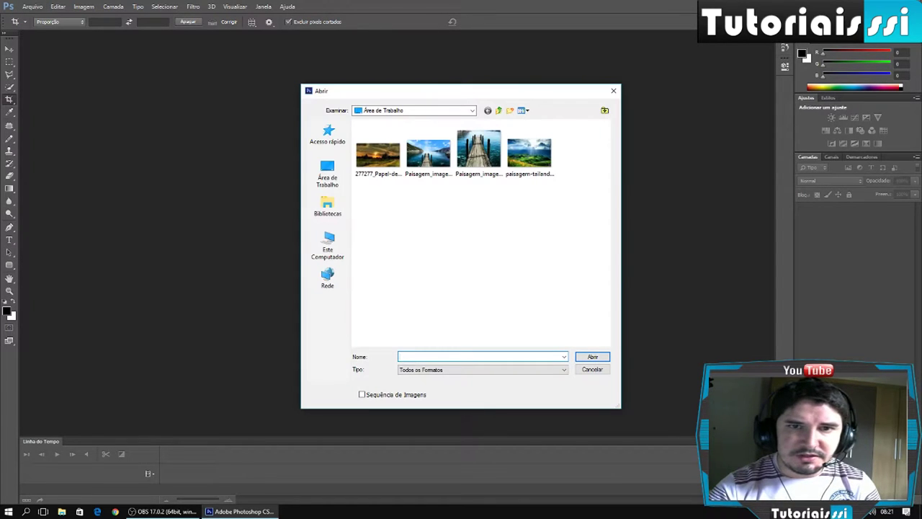
click(395, 177)
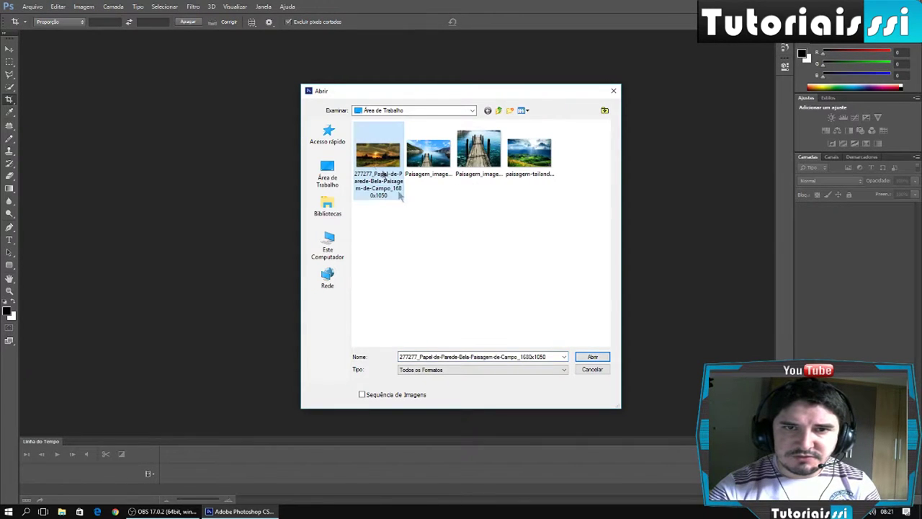
click(597, 359)
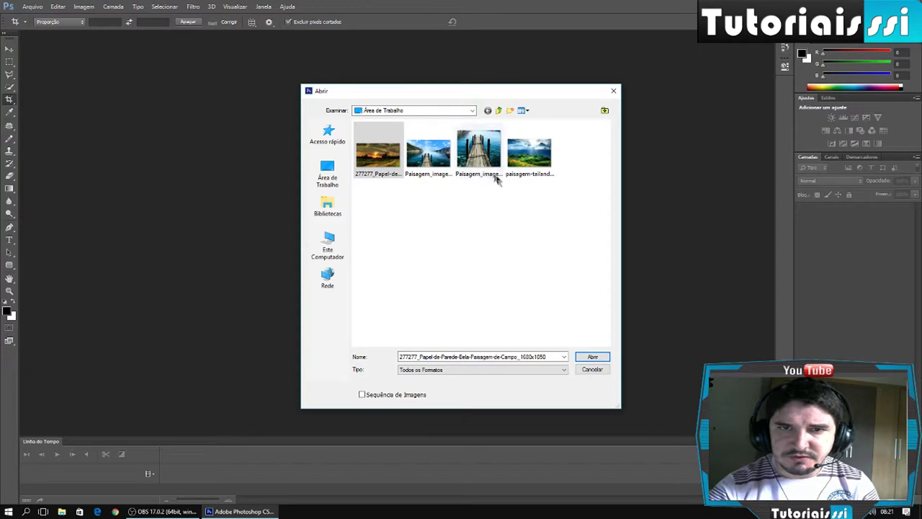
click(427, 160)
click(592, 358)
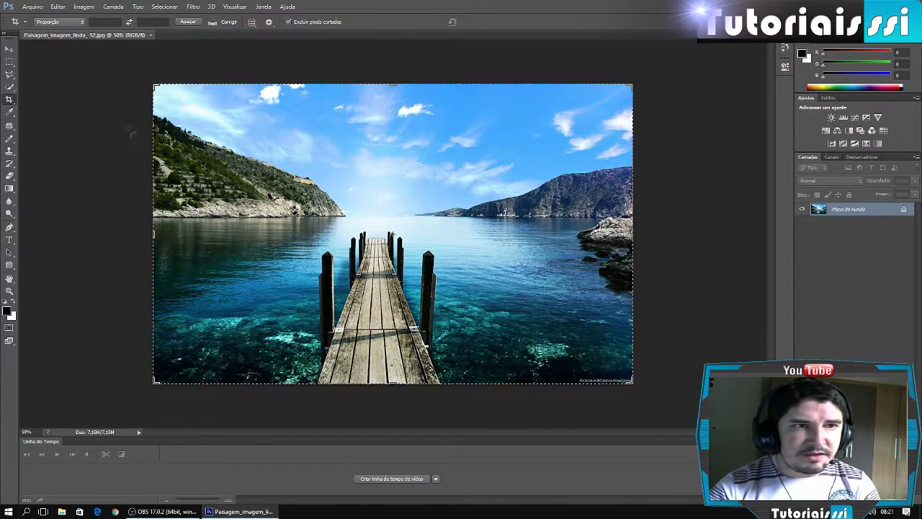
click(10, 75)
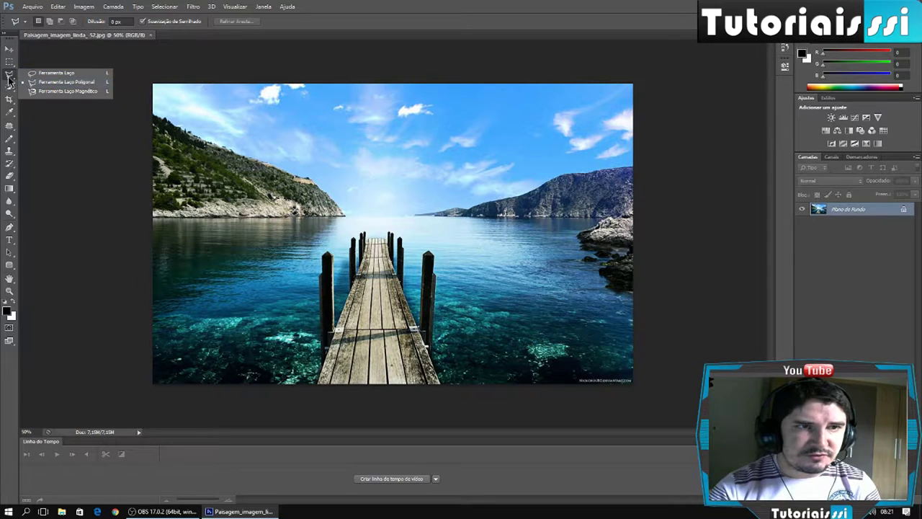
Lasso the pier and far shoreline, copy it to layer Camada 1, and hide the background.
click(48, 75)
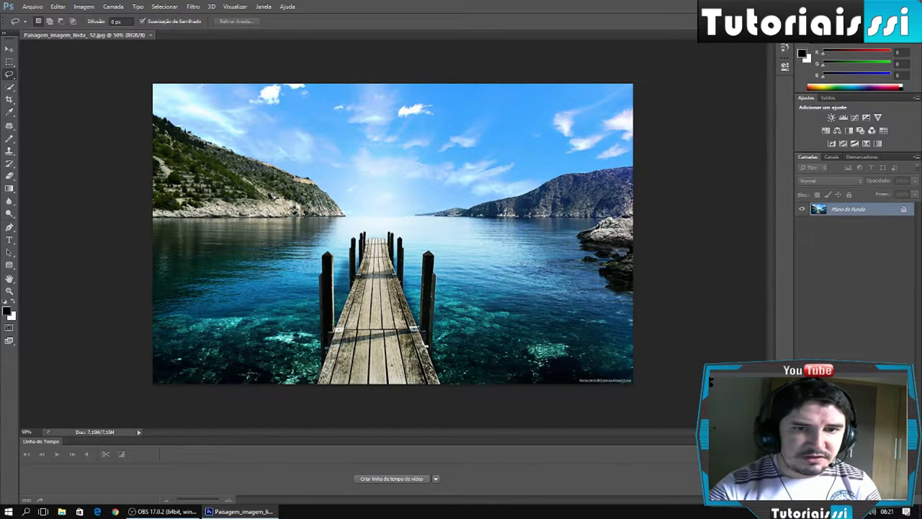
drag(273, 261, 333, 201)
drag(436, 206, 478, 246)
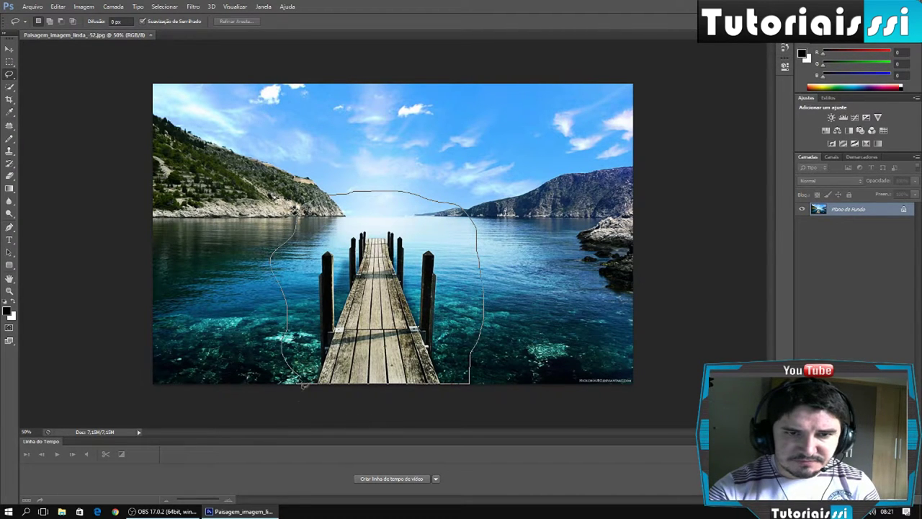
drag(328, 195, 333, 193)
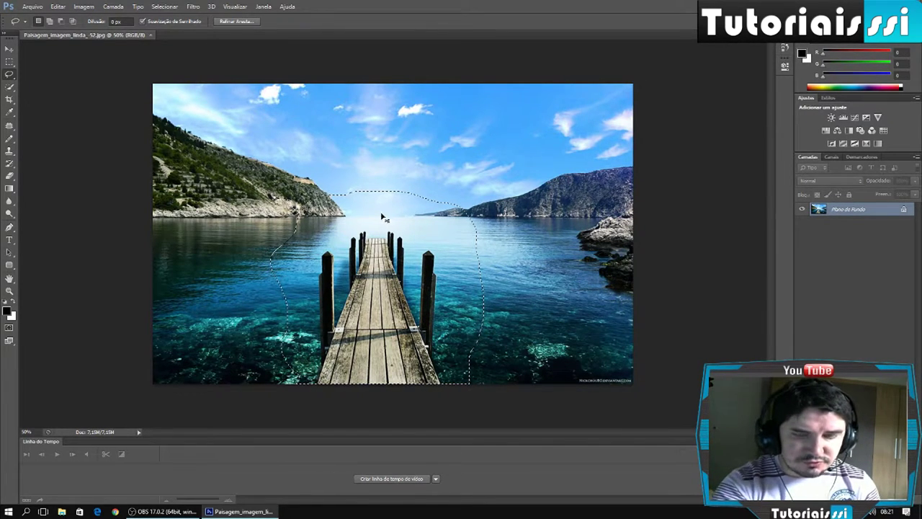
key(ctrl+j)
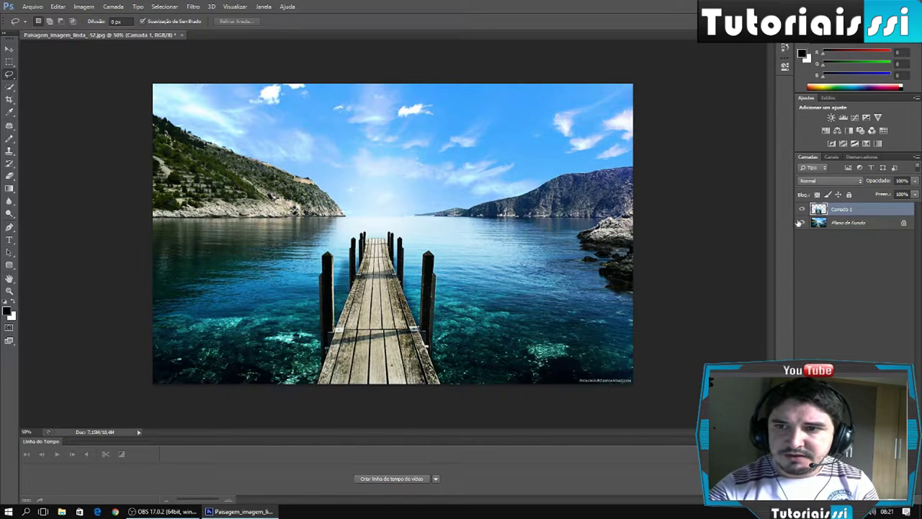
click(803, 224)
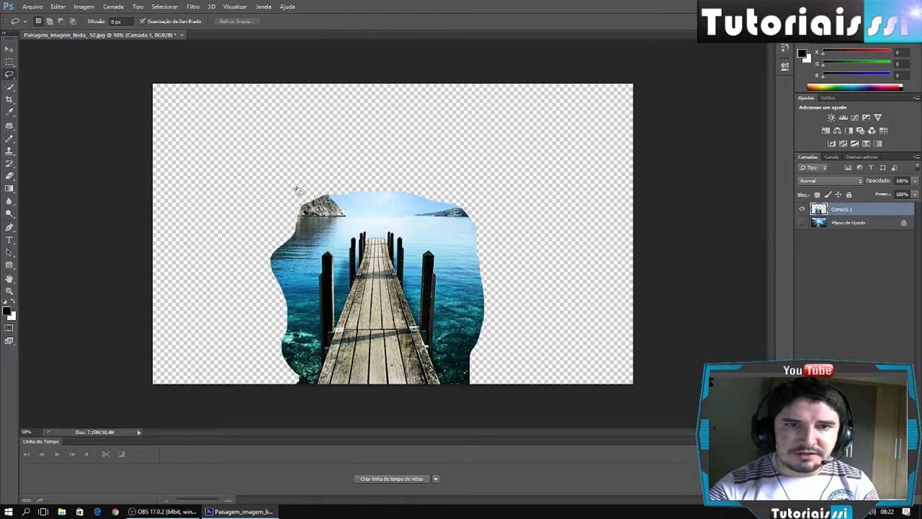
Save the pier cut-out as PNG Paisagem_imagem_linda_-52.png.
click(31, 6)
click(76, 121)
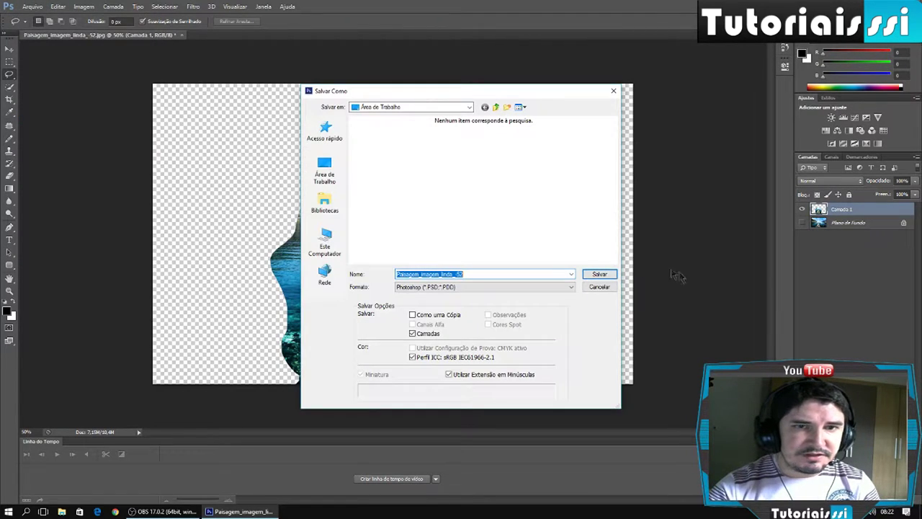
click(450, 287)
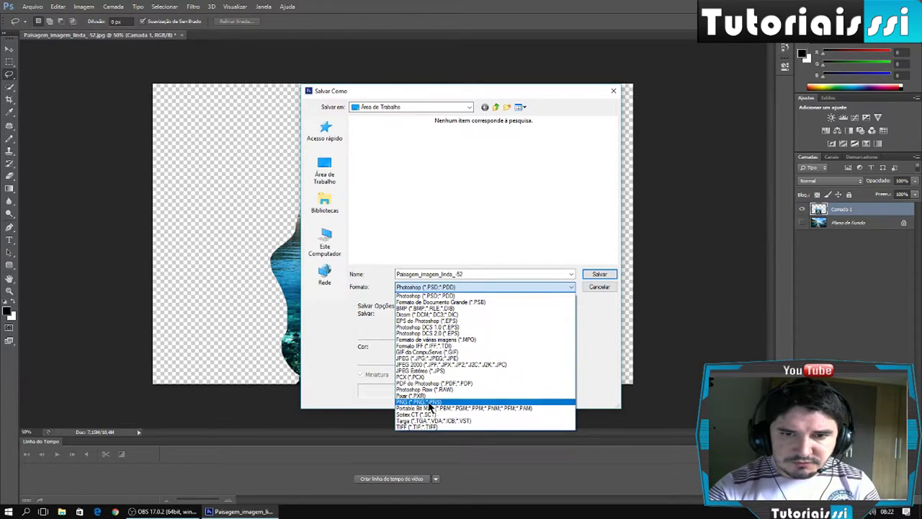
click(429, 402)
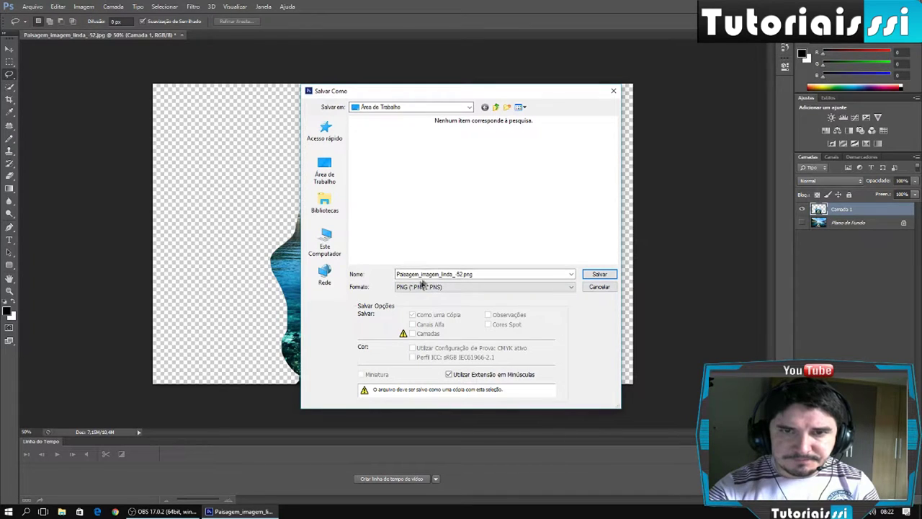
click(601, 276)
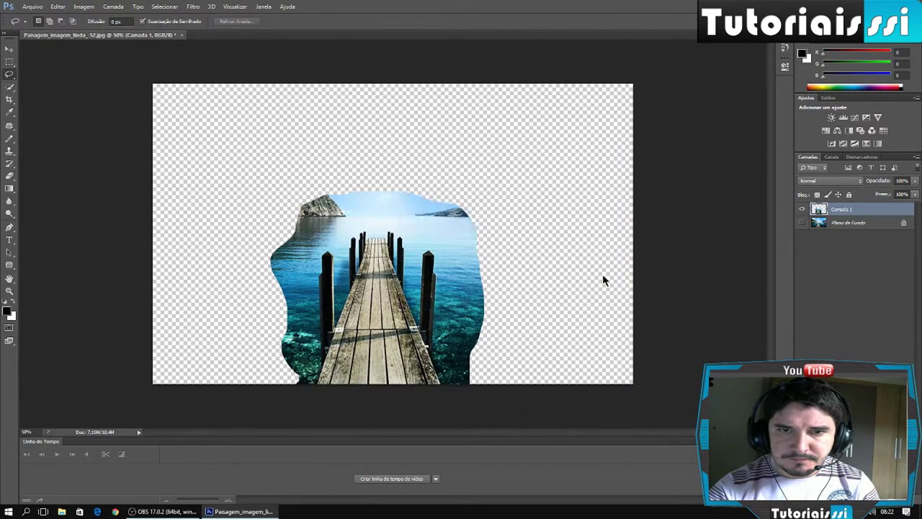
Confirm the PNG options and close the document, discarding unsaved changes.
click(504, 164)
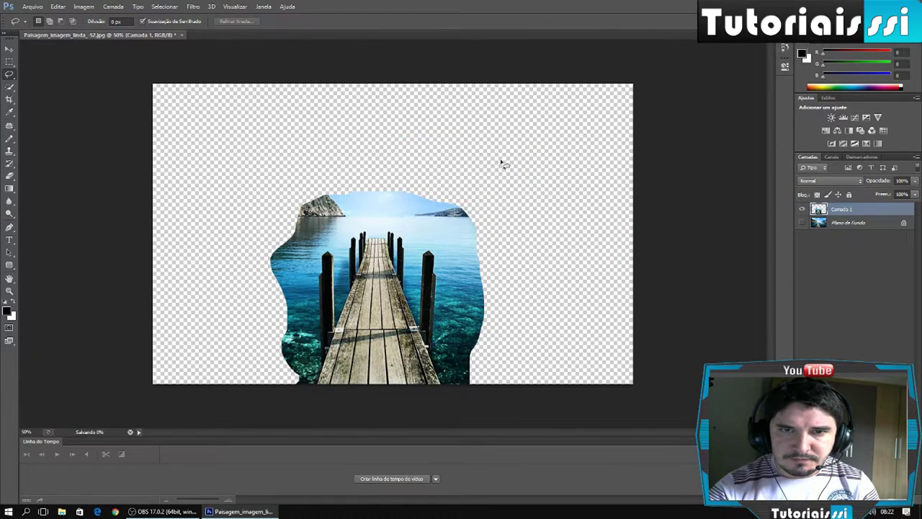
click(182, 36)
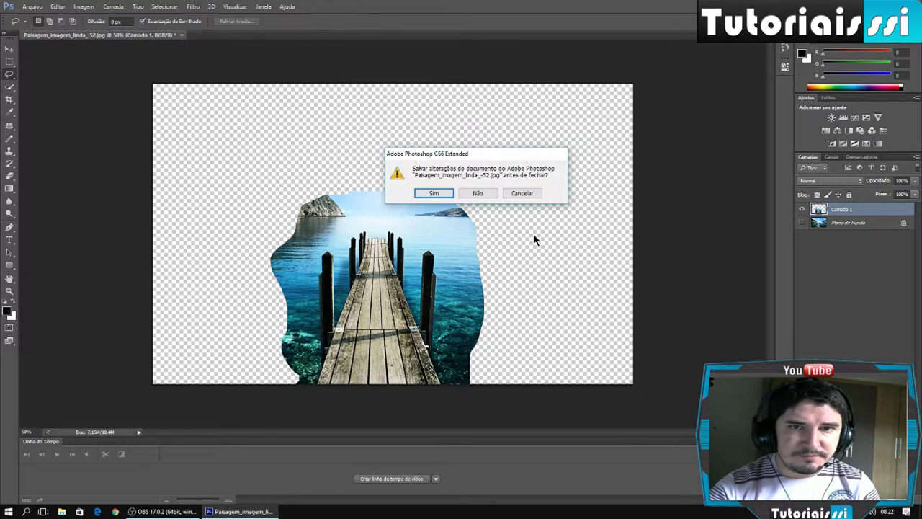
click(486, 199)
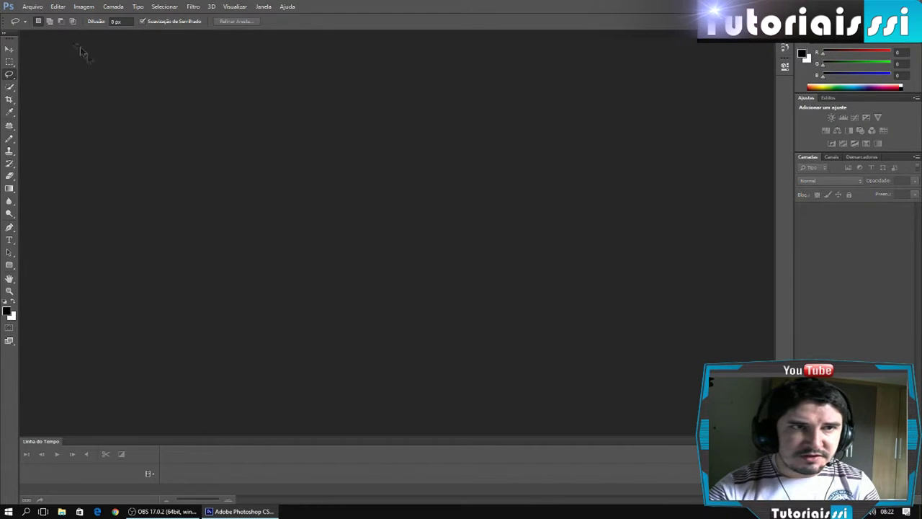
Reopen the pier photo Paisagem_imagem_linda_-52.jpg from the desktop.
click(32, 6)
click(36, 26)
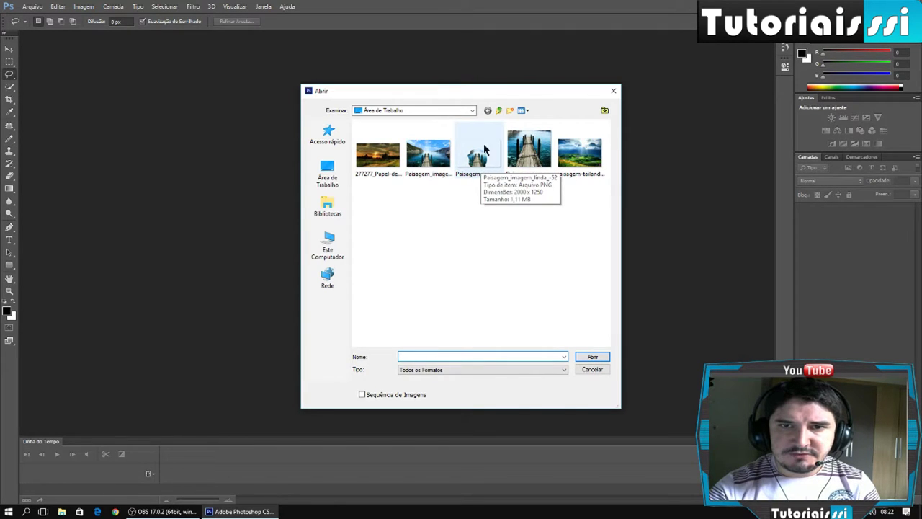
click(424, 154)
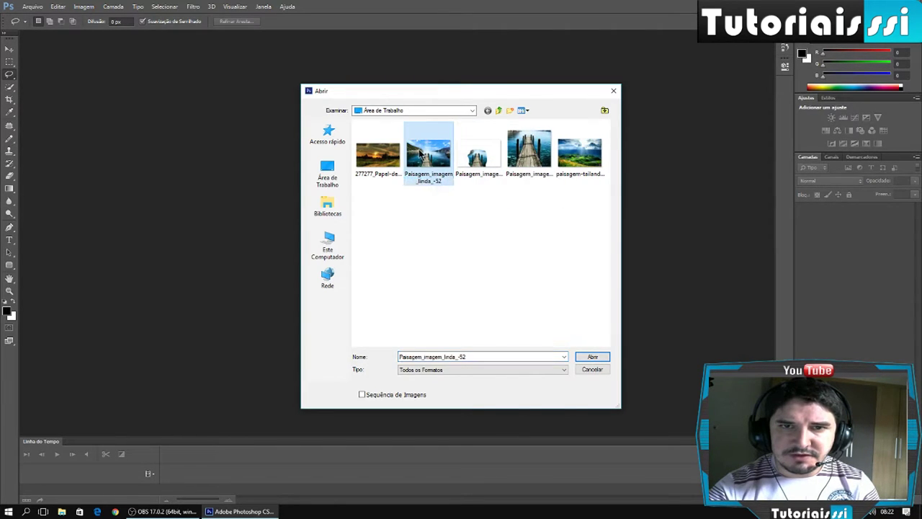
click(590, 358)
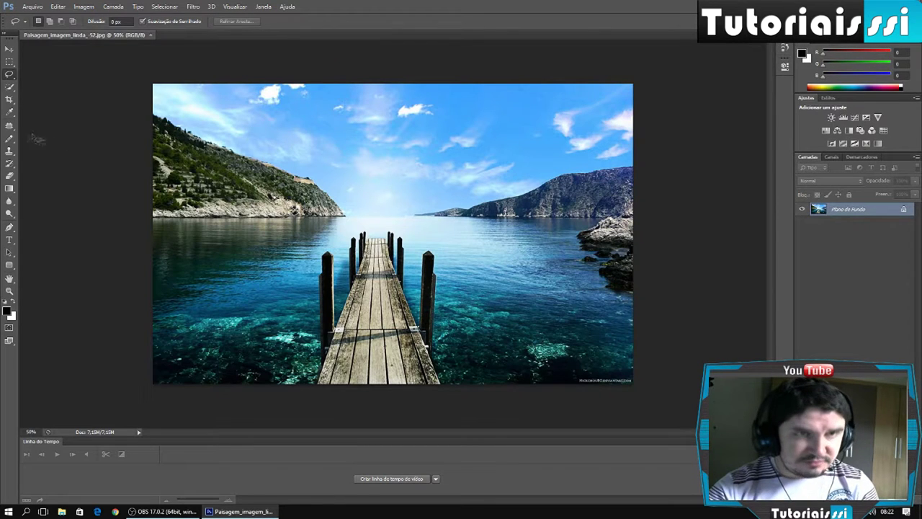
click(27, 8)
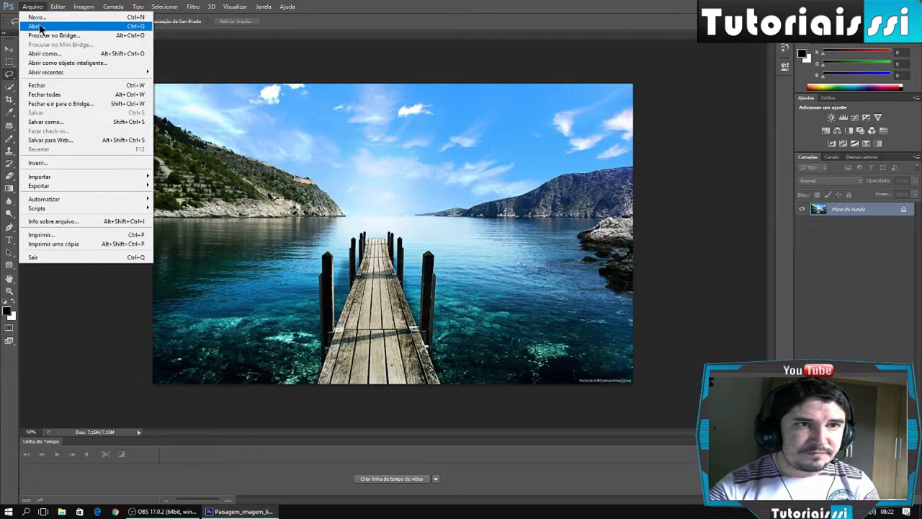
Open the saved pier cutout PNG.
click(39, 26)
click(479, 152)
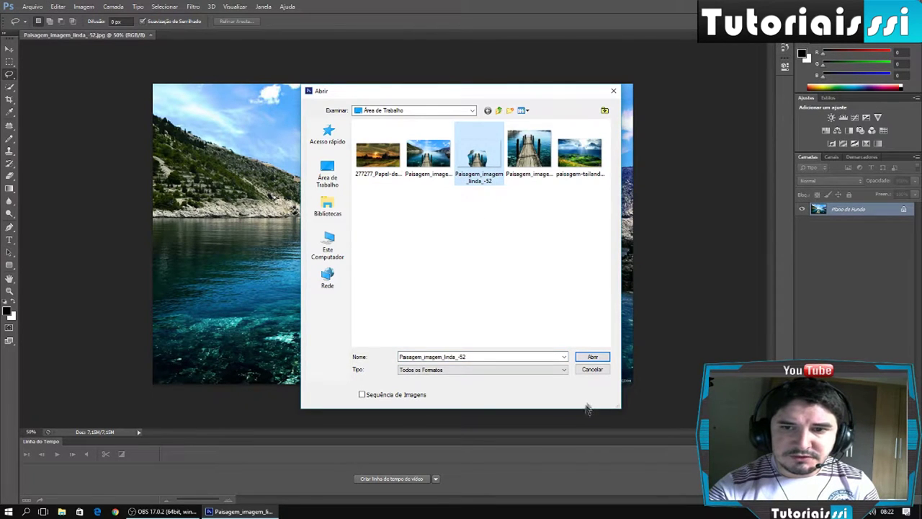
click(592, 356)
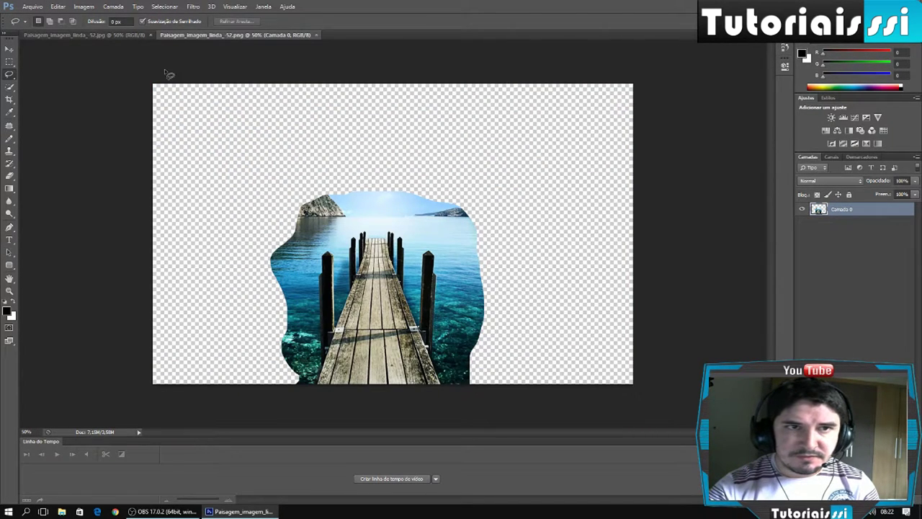
Float the cutout PNG window and drag its layer into the pier photo.
click(11, 49)
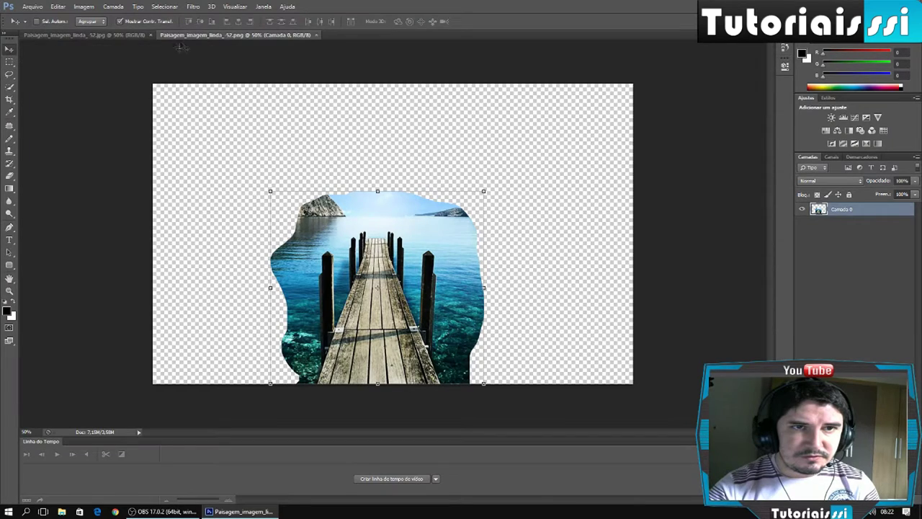
click(117, 33)
drag(171, 34, 493, 106)
drag(692, 284, 381, 259)
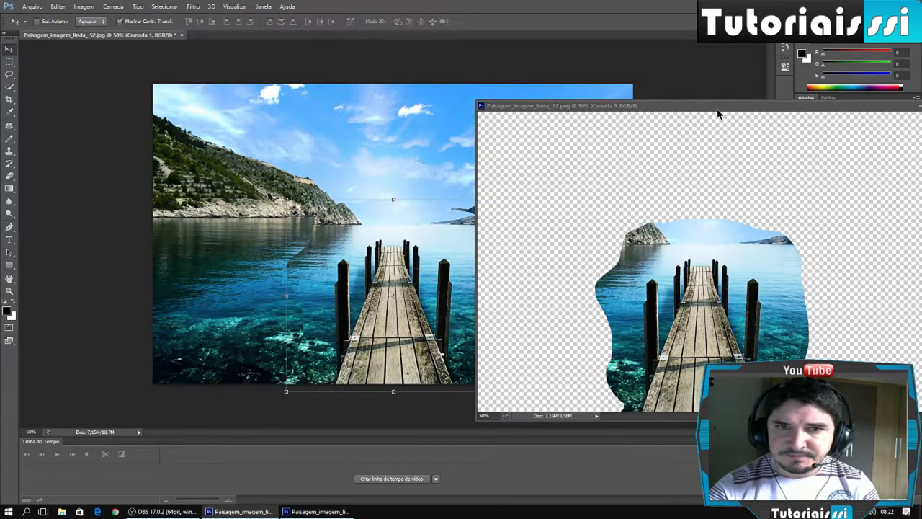
drag(718, 112, 423, 98)
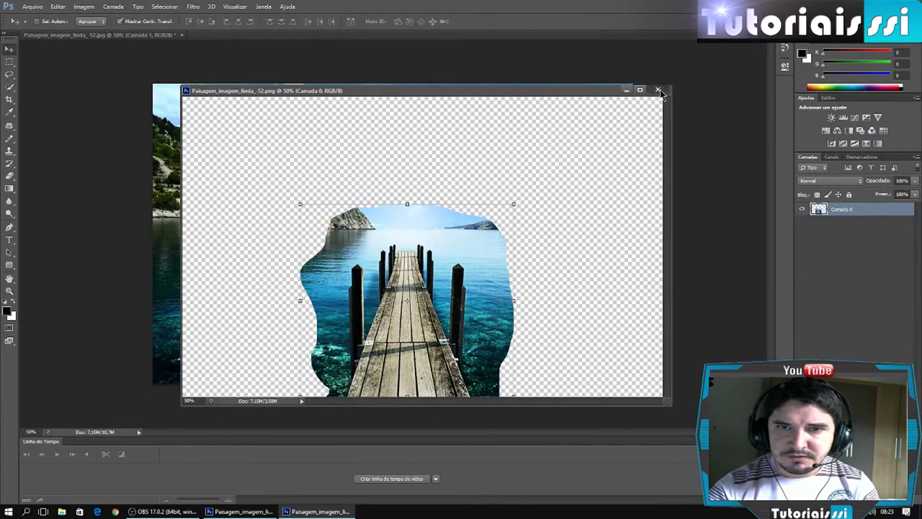
Close the cutout PNG and line up the new layer over the original pier.
click(660, 93)
drag(441, 259, 418, 251)
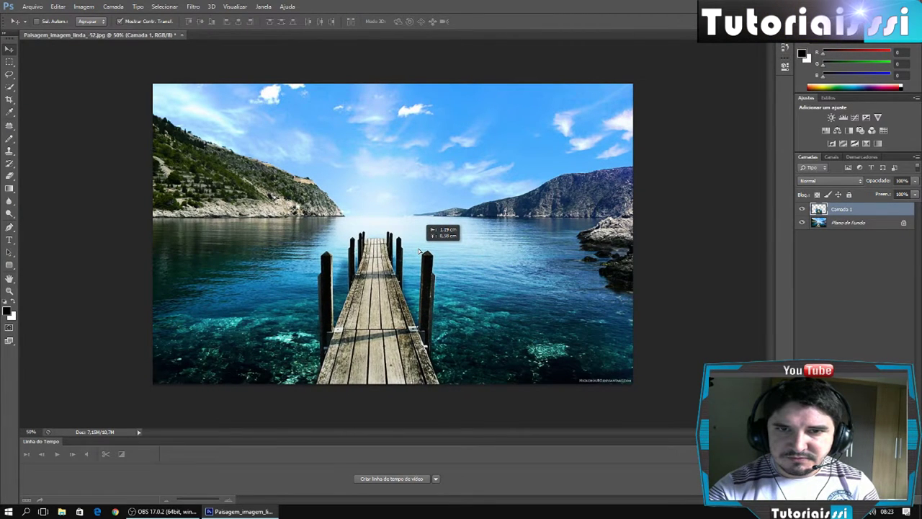
drag(418, 251, 419, 251)
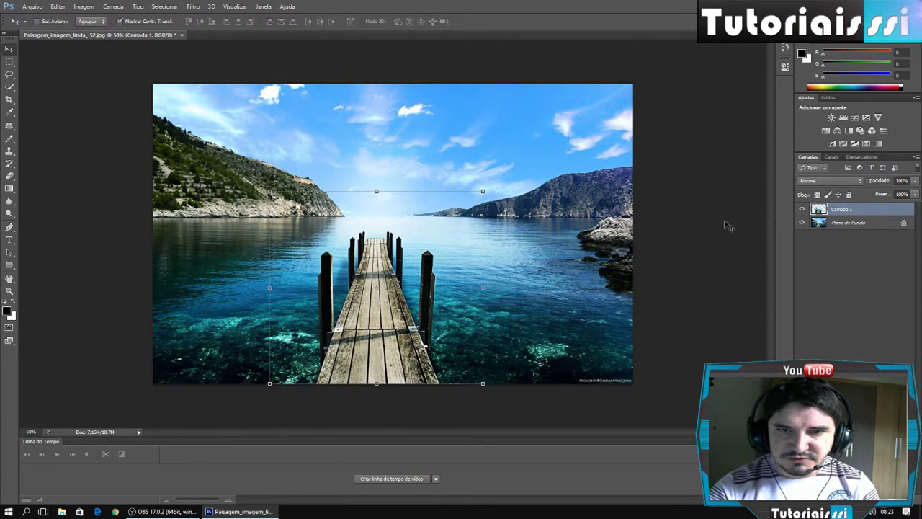
click(833, 225)
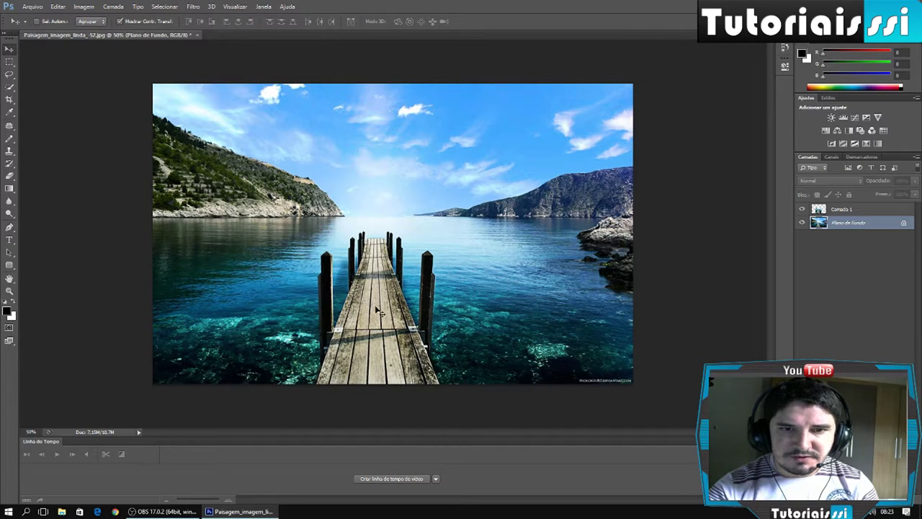
Select Camada 1 instead of the locked background and drag it up toward the horizon.
click(441, 288)
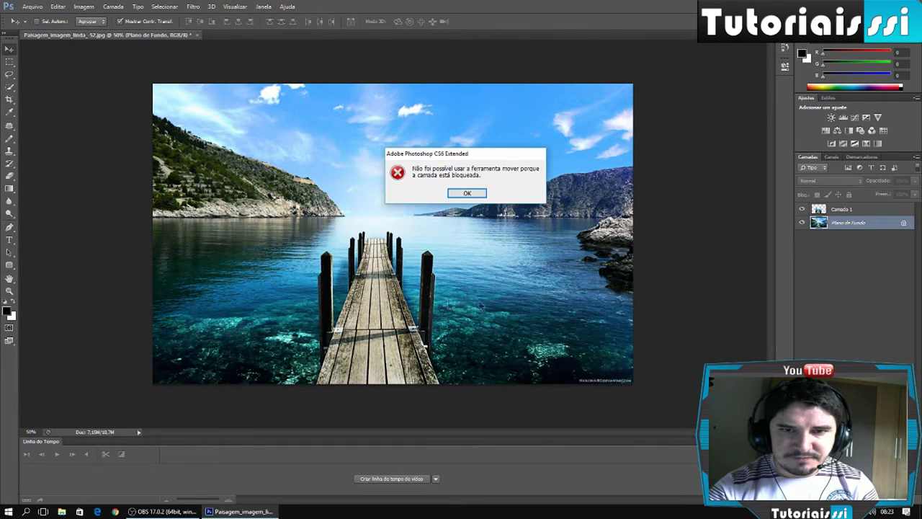
click(481, 196)
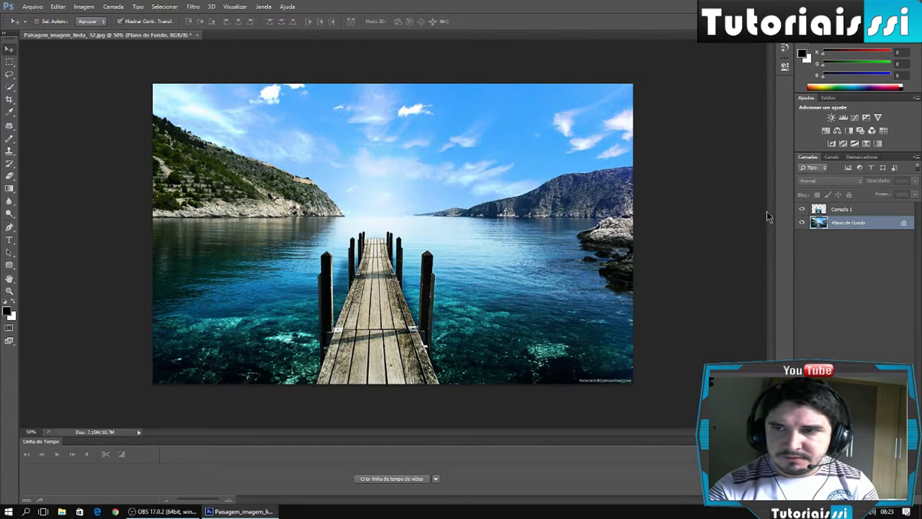
click(840, 209)
mouse_move(388, 309)
mouse_down()
mouse_move(524, 294)
mouse_move(539, 310)
mouse_move(263, 306)
mouse_move(376, 127)
mouse_move(396, 153)
mouse_move(387, 164)
mouse_up()
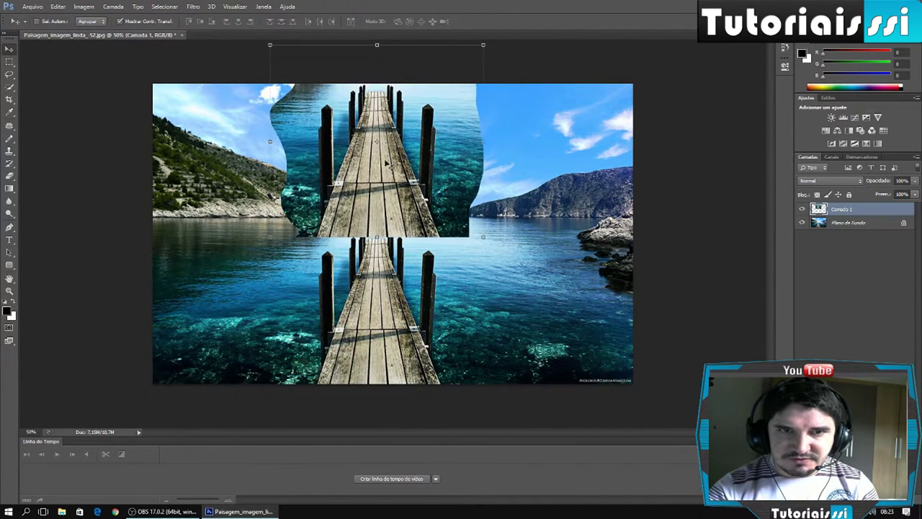
Narrow the pier copy from both sides and shorten it from the top.
drag(270, 141, 309, 141)
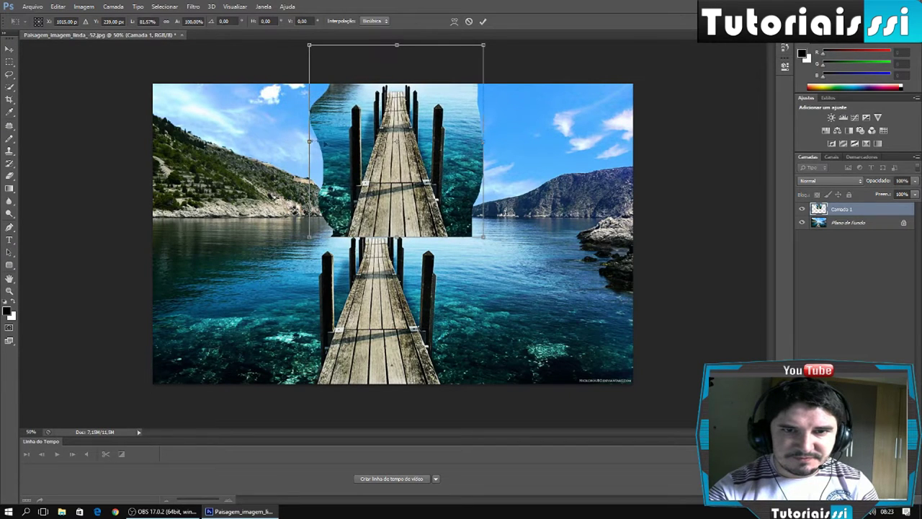
drag(483, 141, 412, 143)
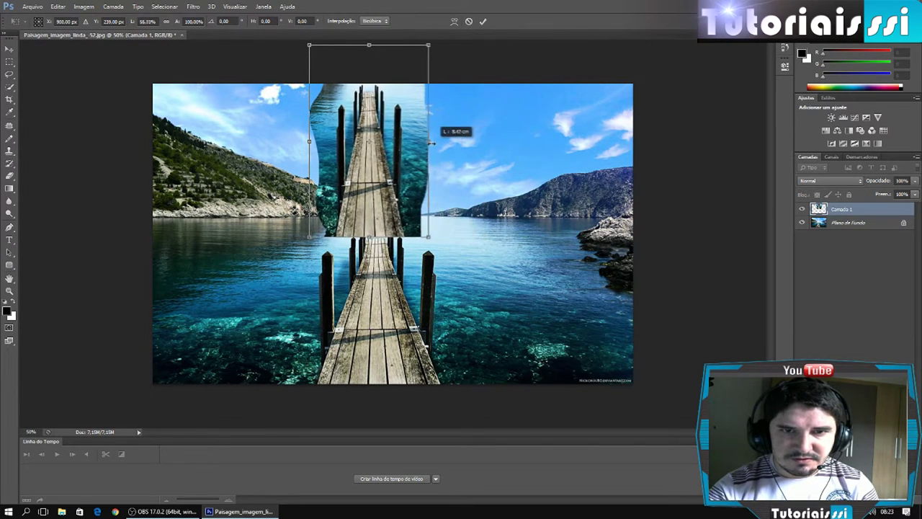
drag(309, 142, 354, 143)
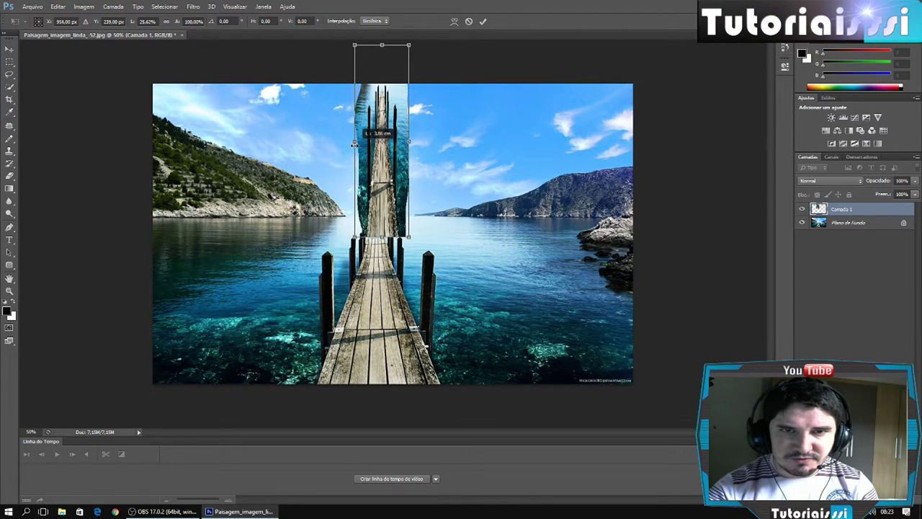
drag(381, 45, 383, 156)
drag(414, 195, 402, 195)
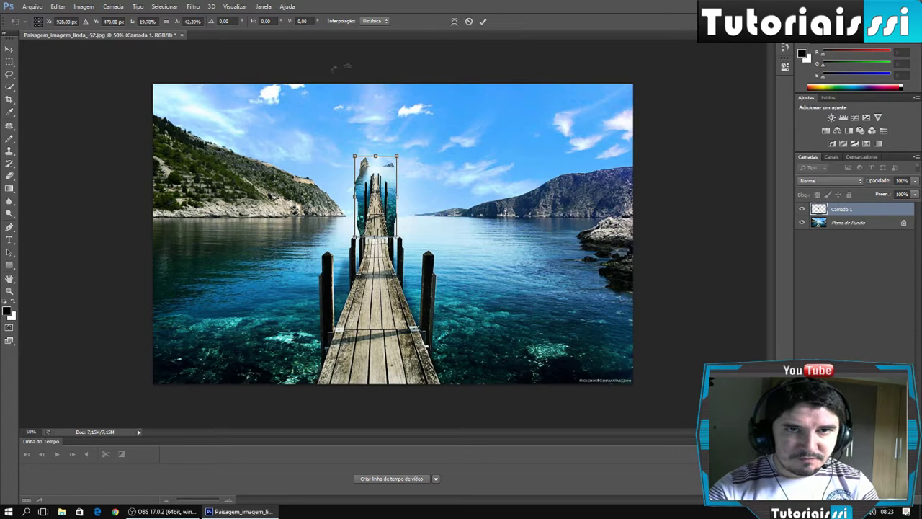
Switch the transform to Warp, then apply the transformation to the pier copy.
click(452, 22)
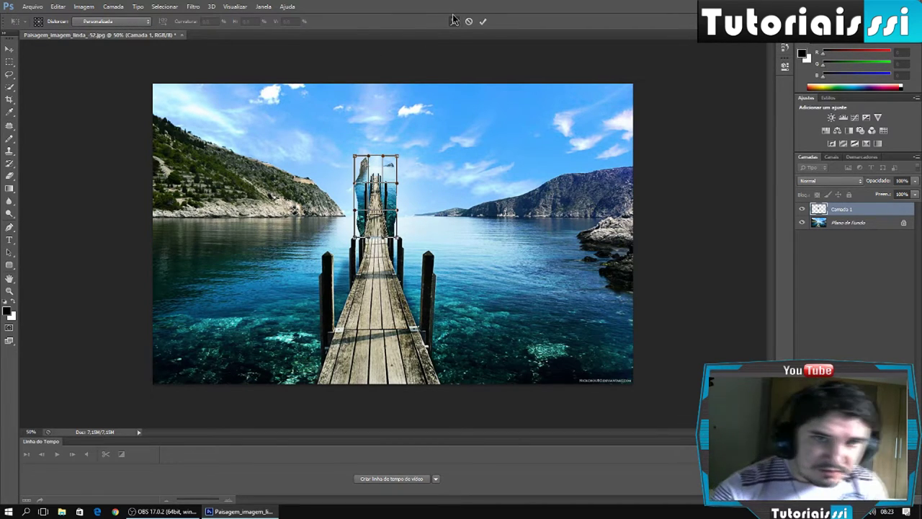
key(v)
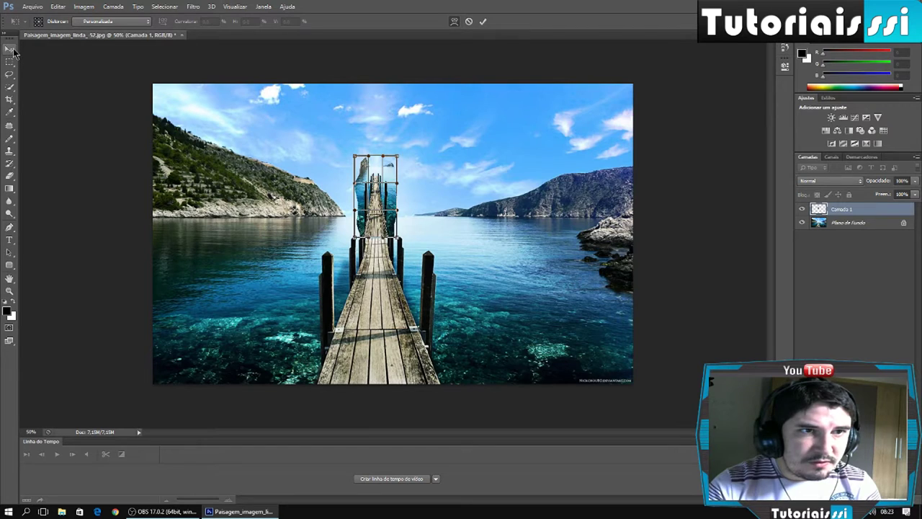
click(425, 194)
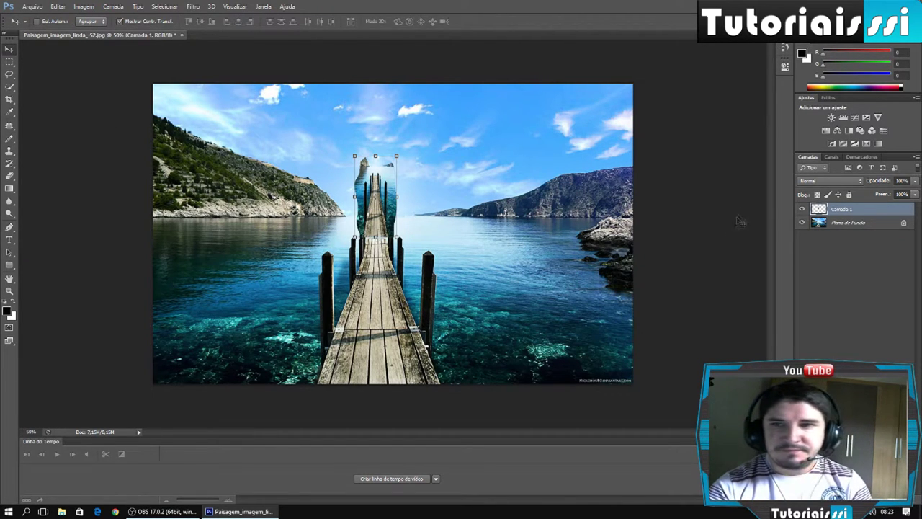
click(844, 223)
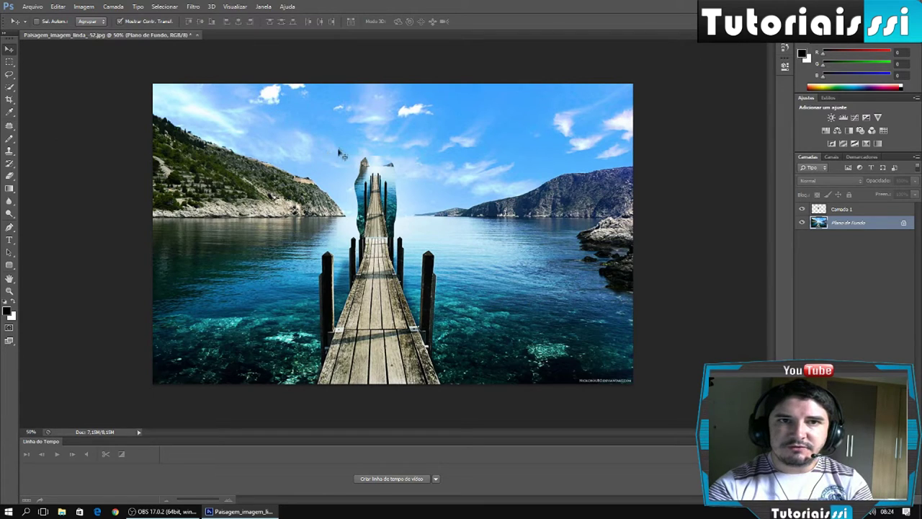
Choose the freehand Lasso tool.
click(9, 75)
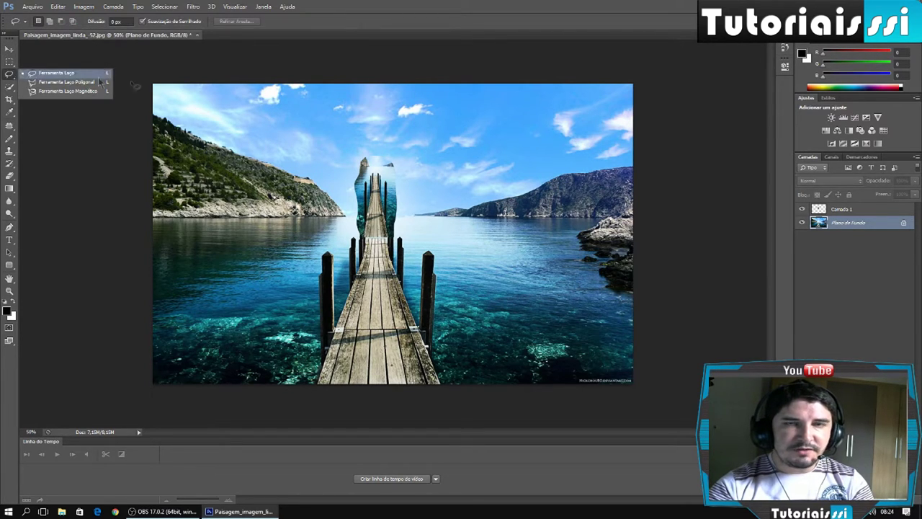